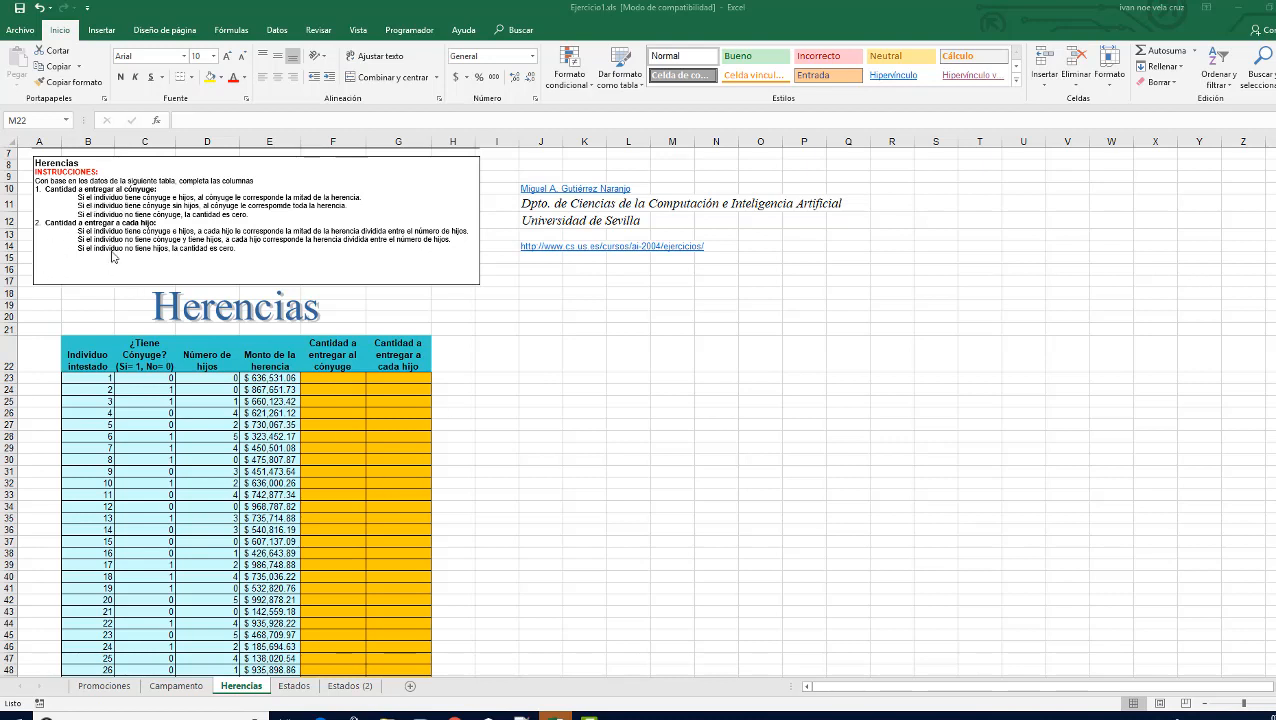
- Begin an SI formula in F23 with the logical test Y(C23>=1,D23>=1), covering individuals with both spouse and children
click(332, 377)
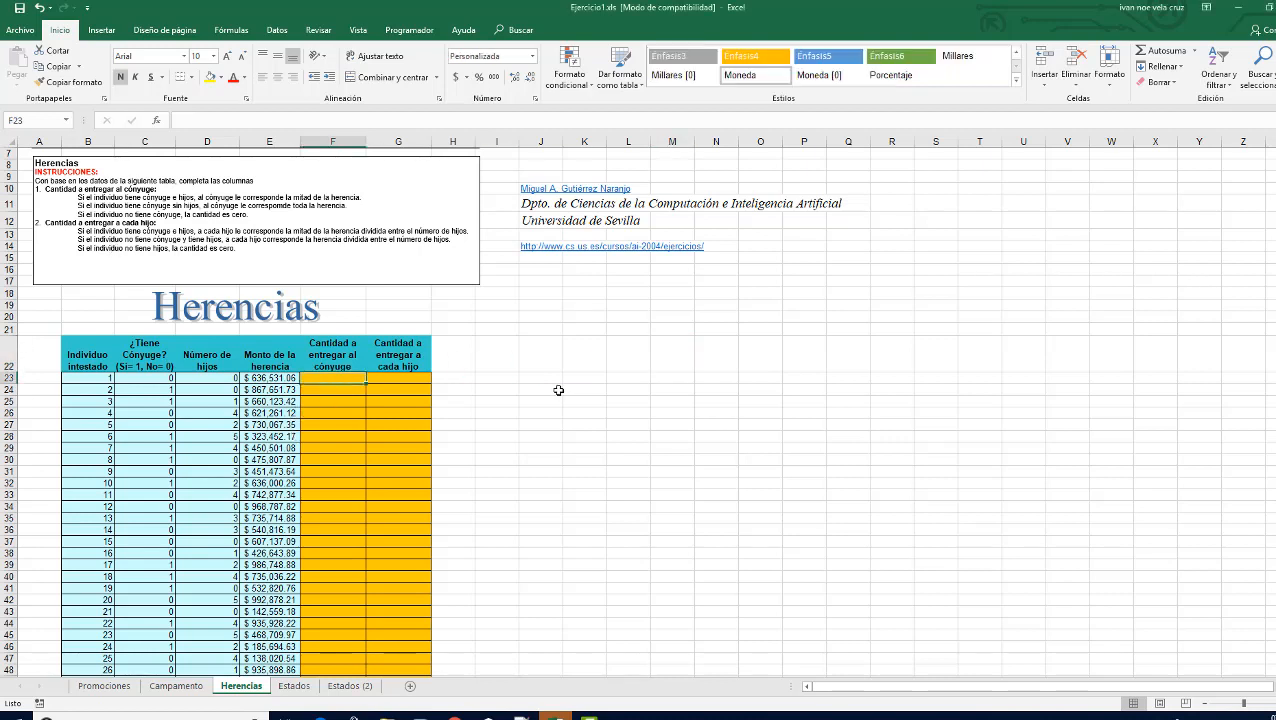
text(=)
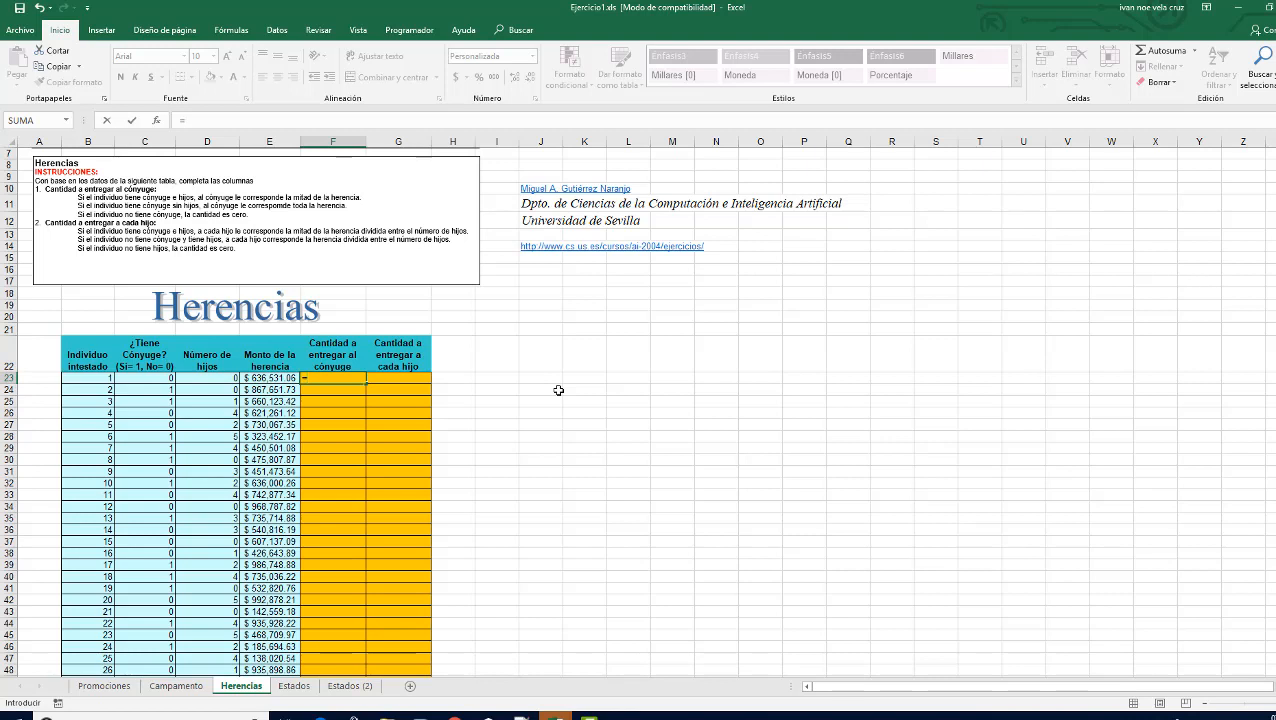
text(si)
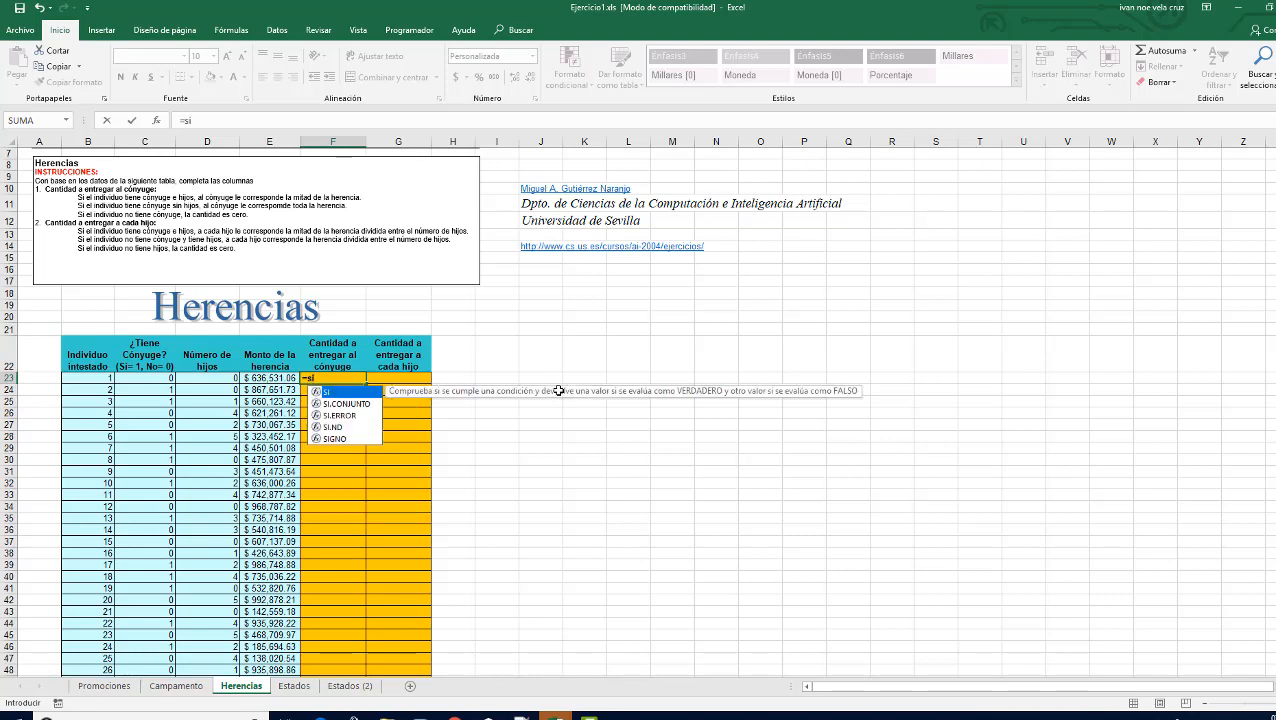
key(Tab)
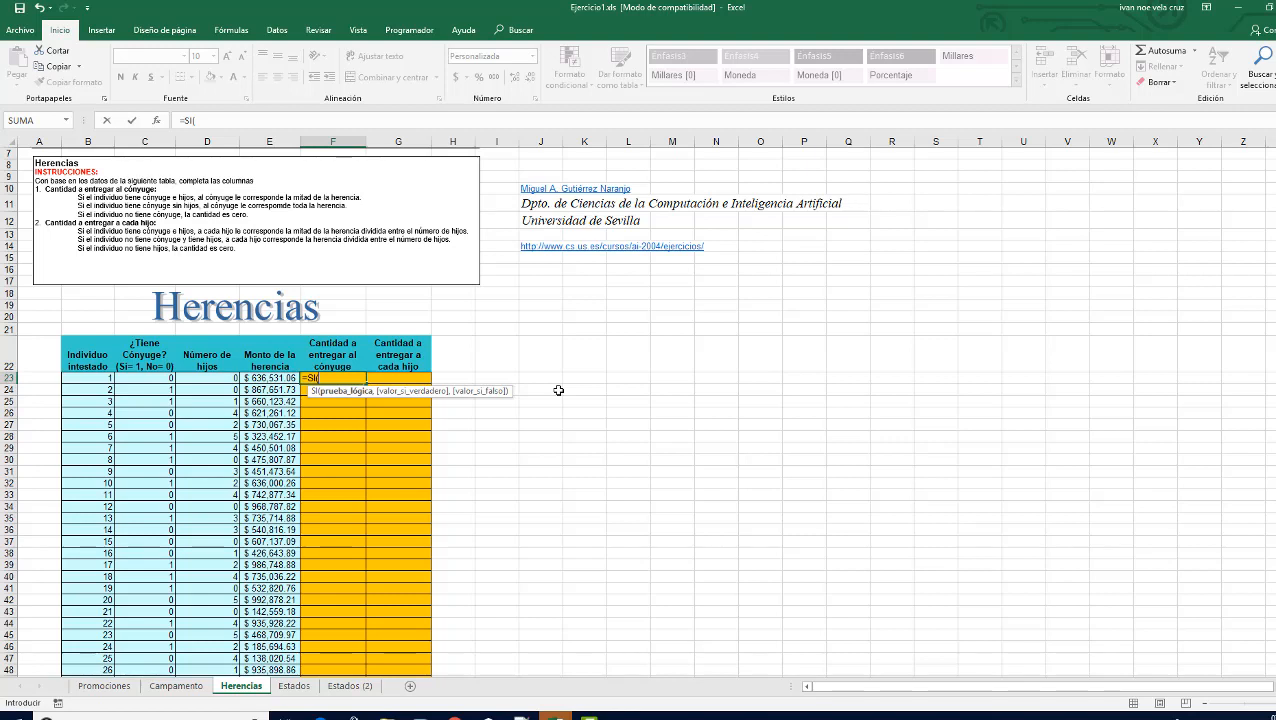
text(Y()
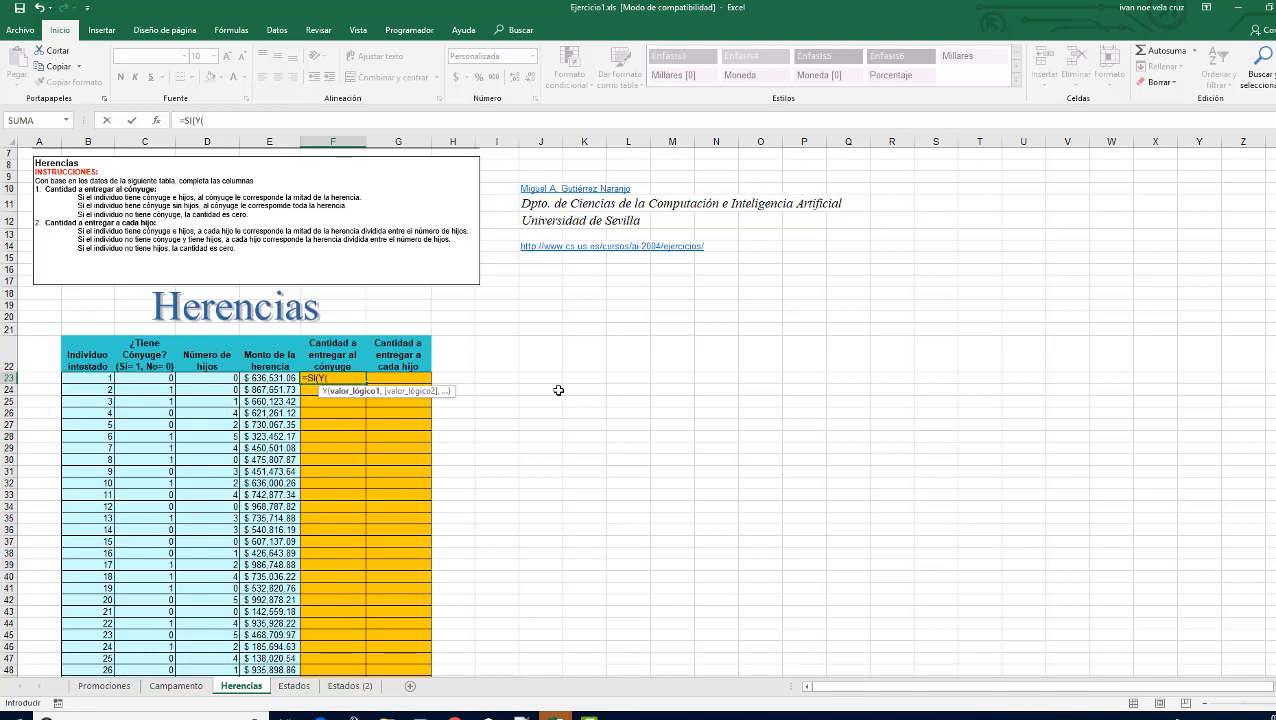
click(160, 380)
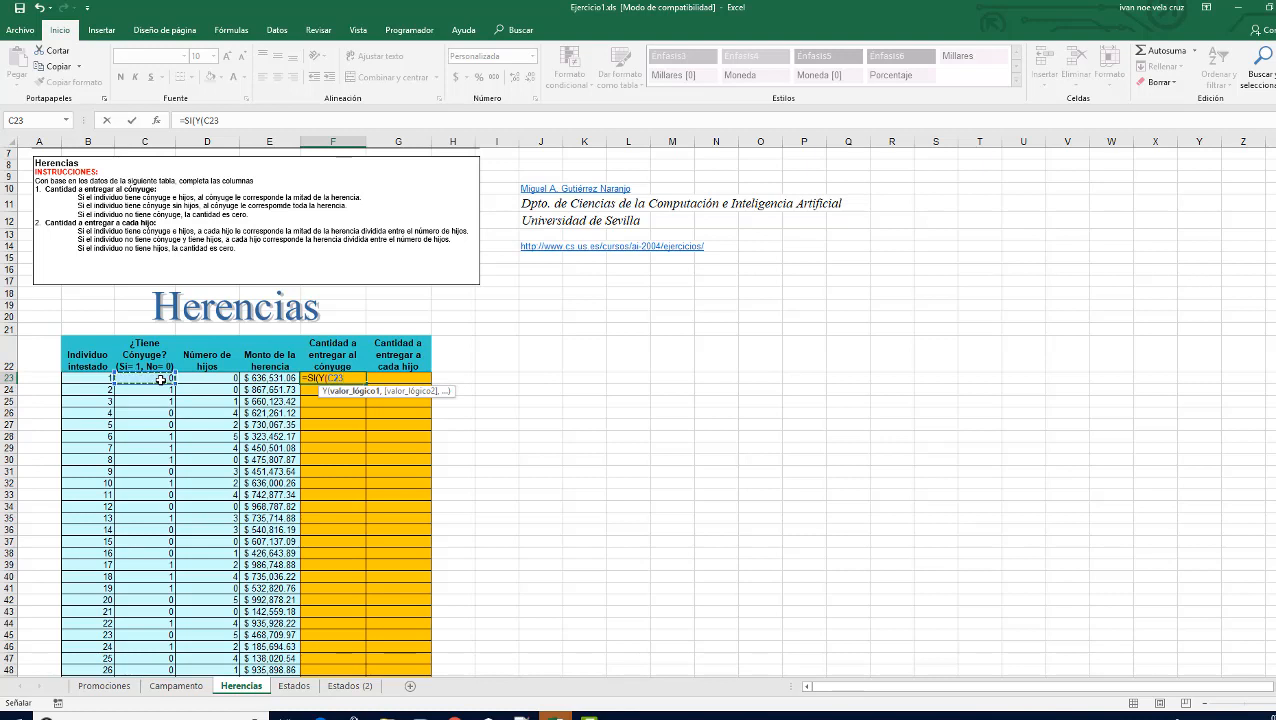
text(>=1)
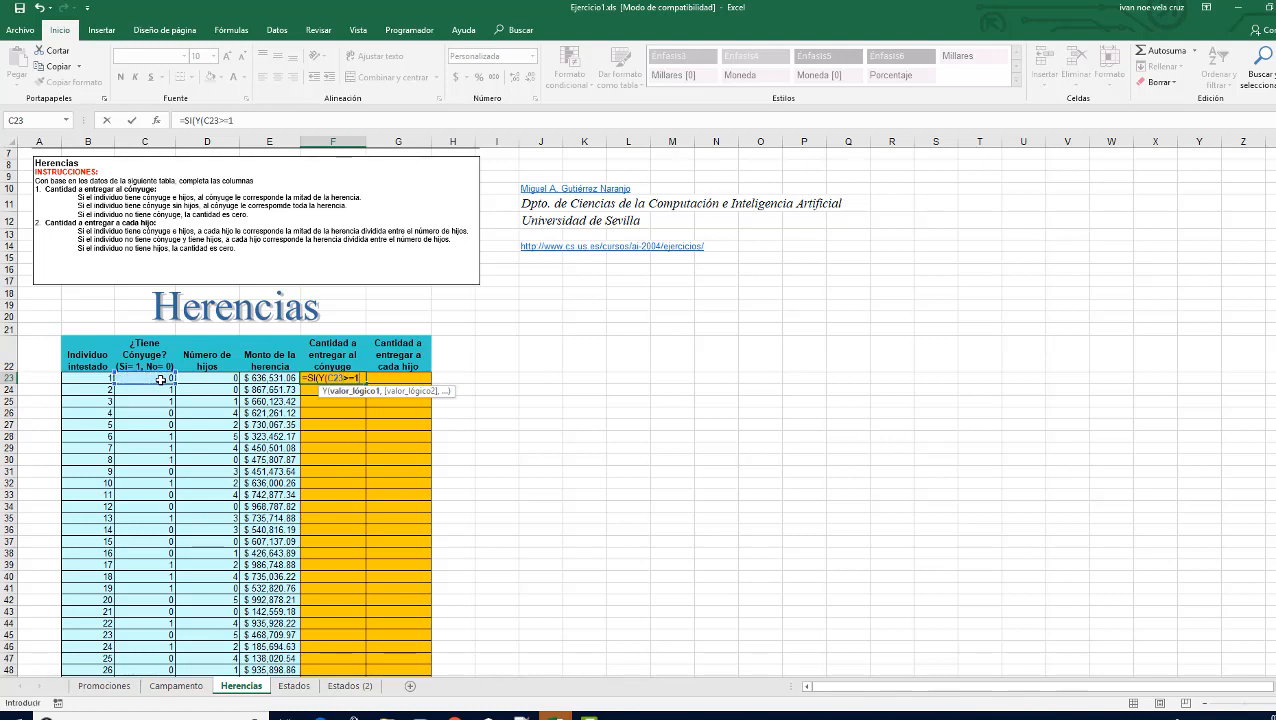
text(,)
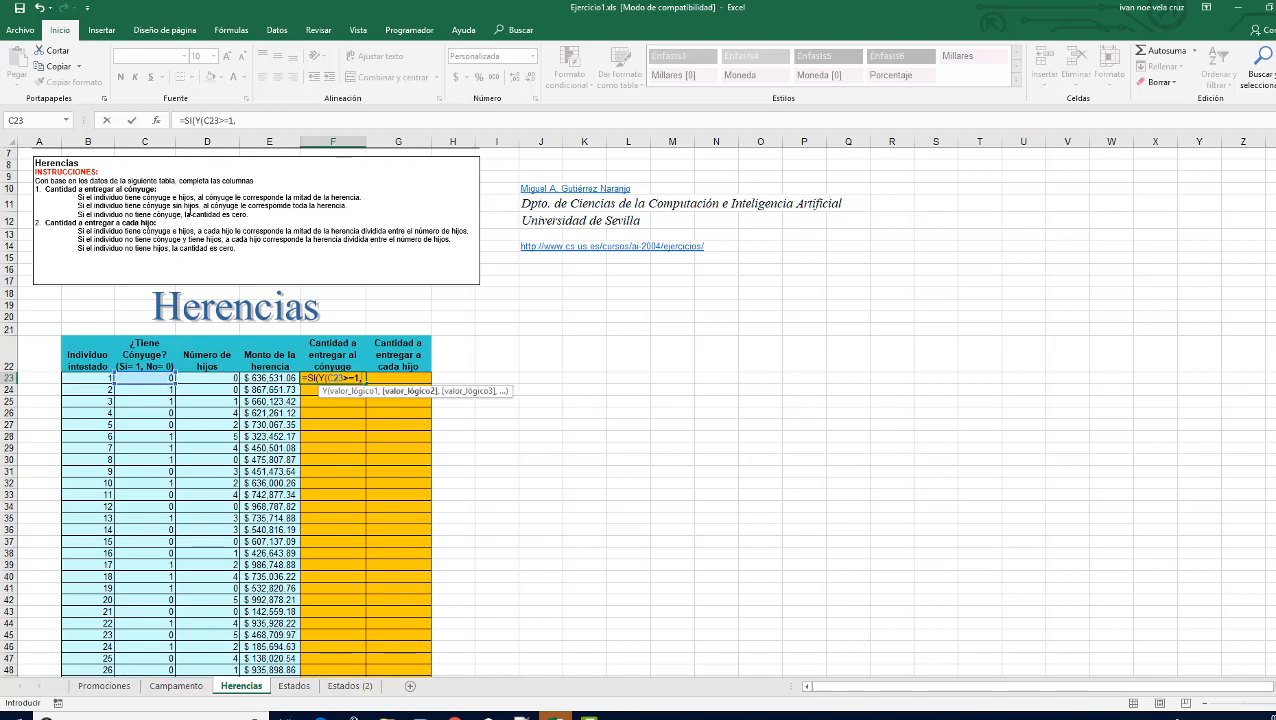
click(210, 383)
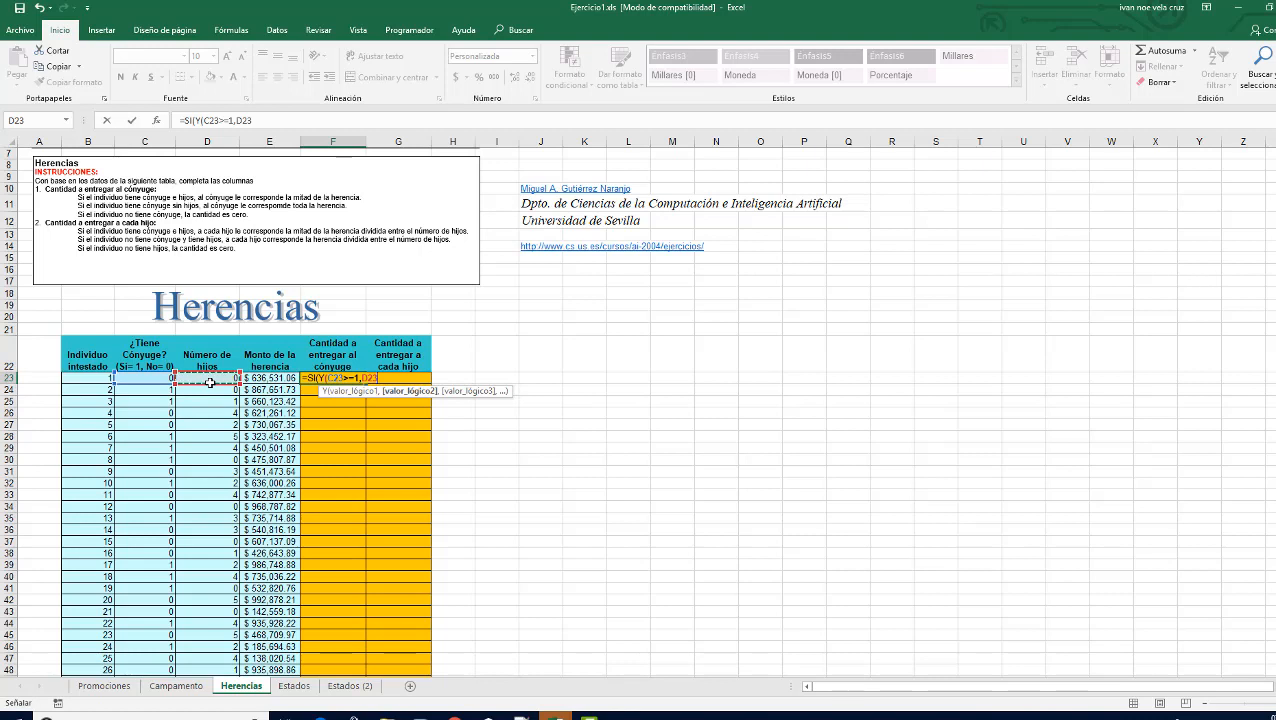
text(>=1))
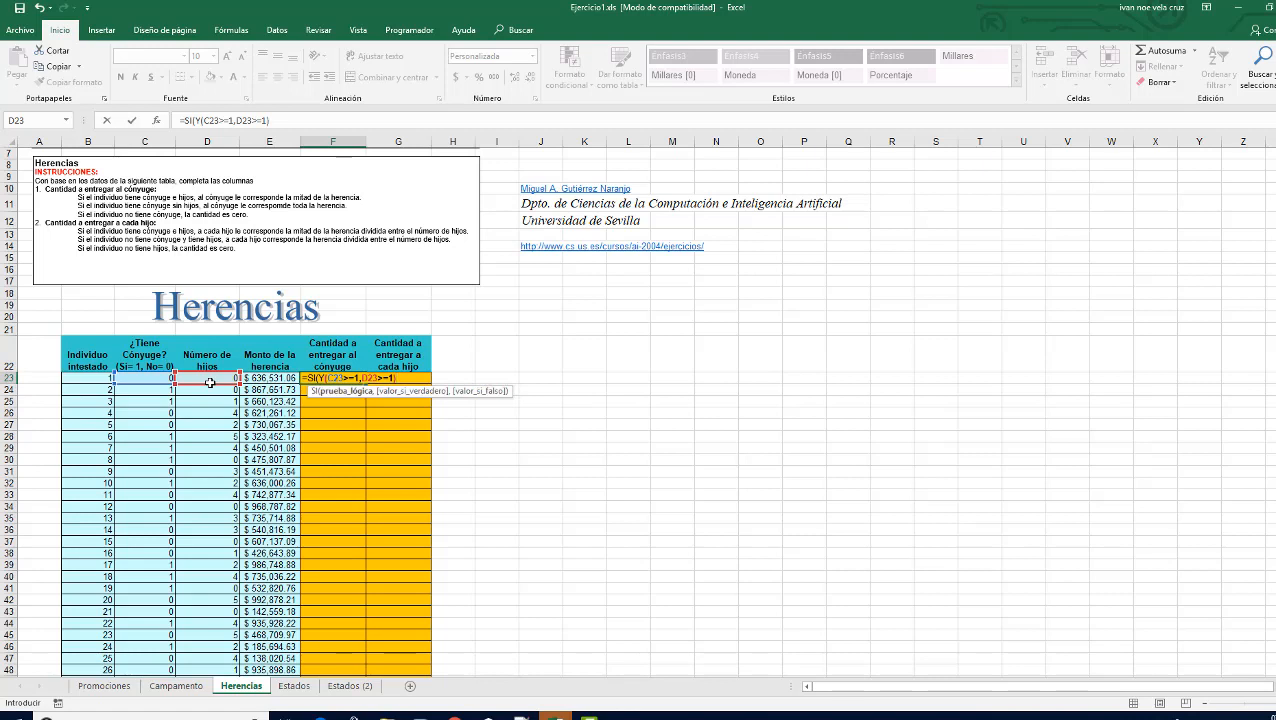
- Give the SI formula in F23 half of the inheritance, E23/2, as its value if true
text(,)
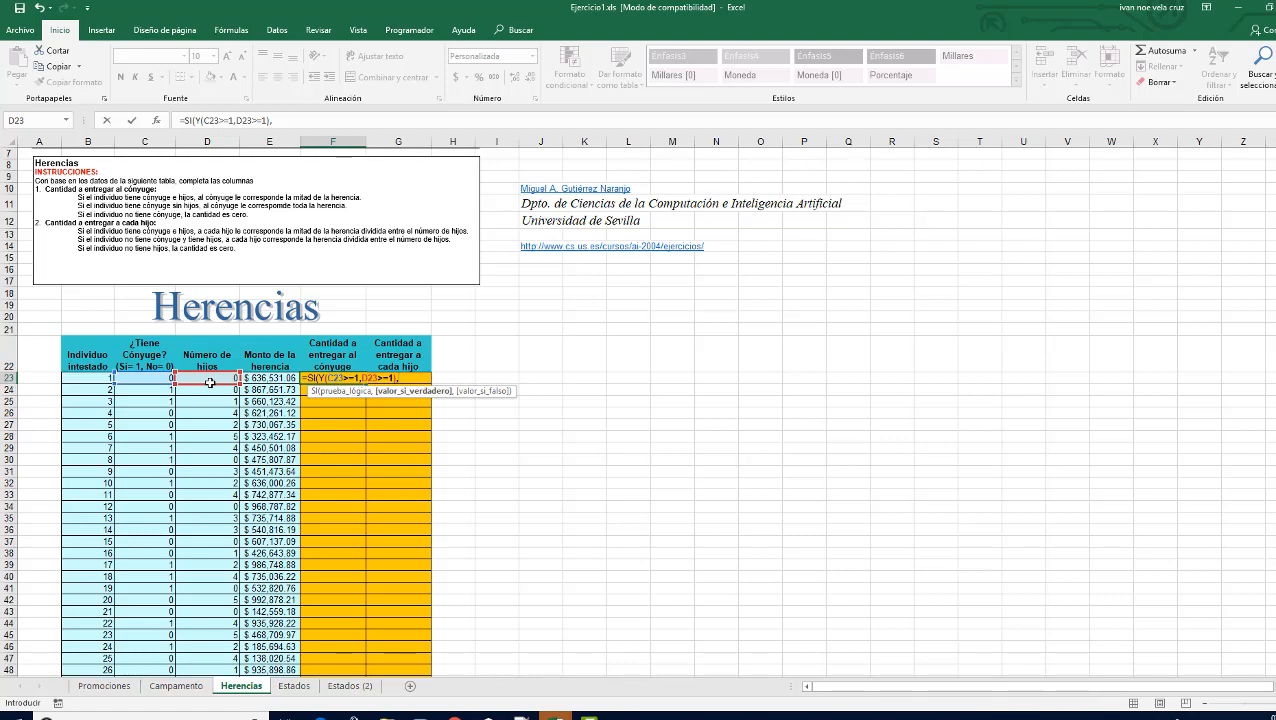
click(273, 379)
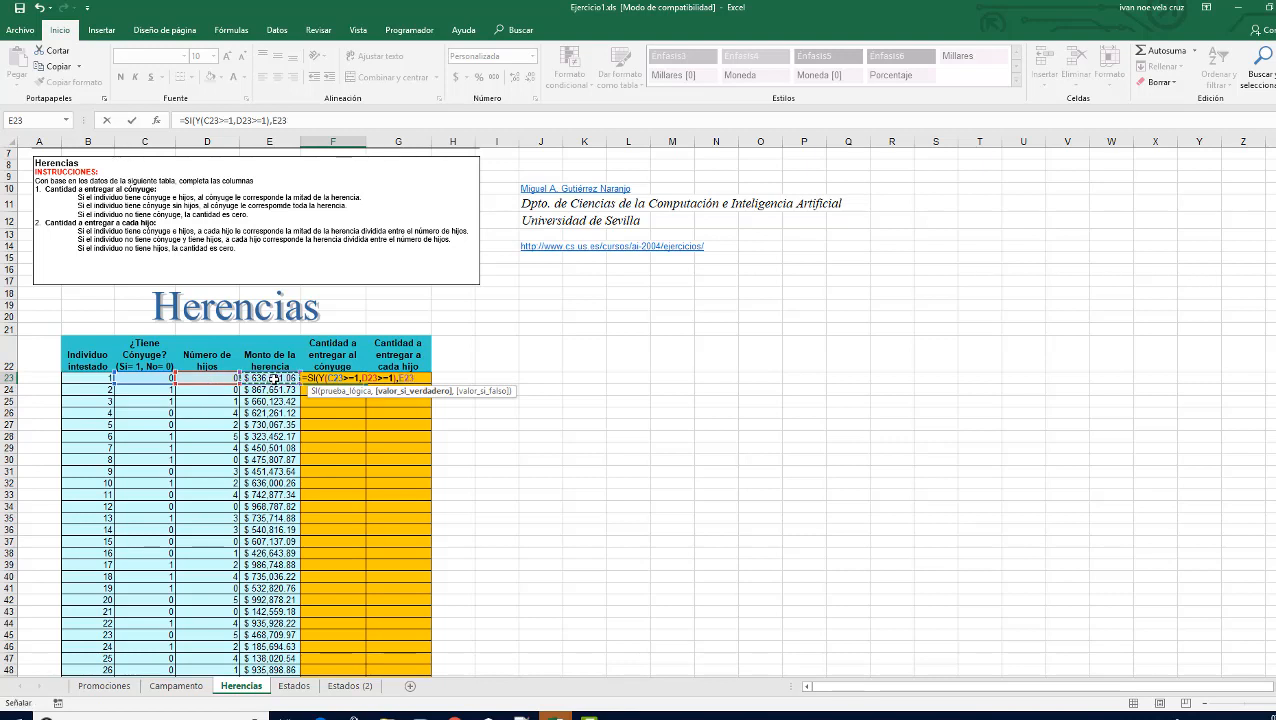
text(/)
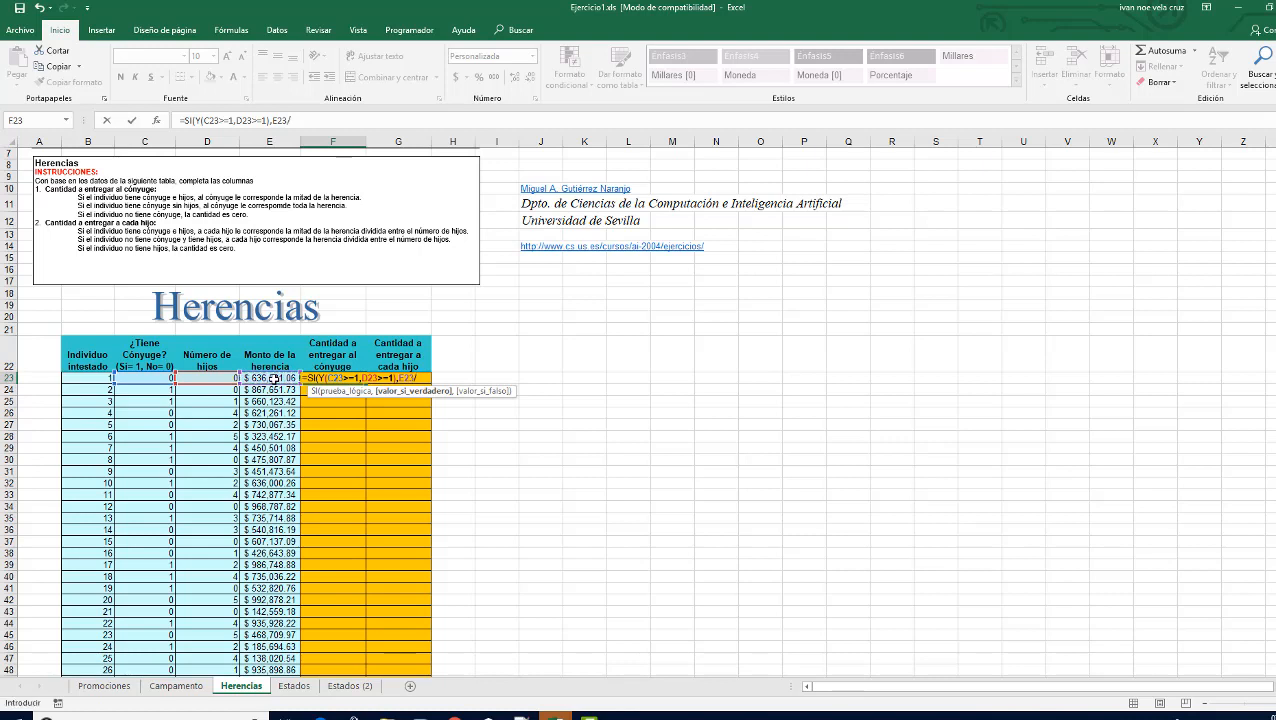
text(2)
text(,)
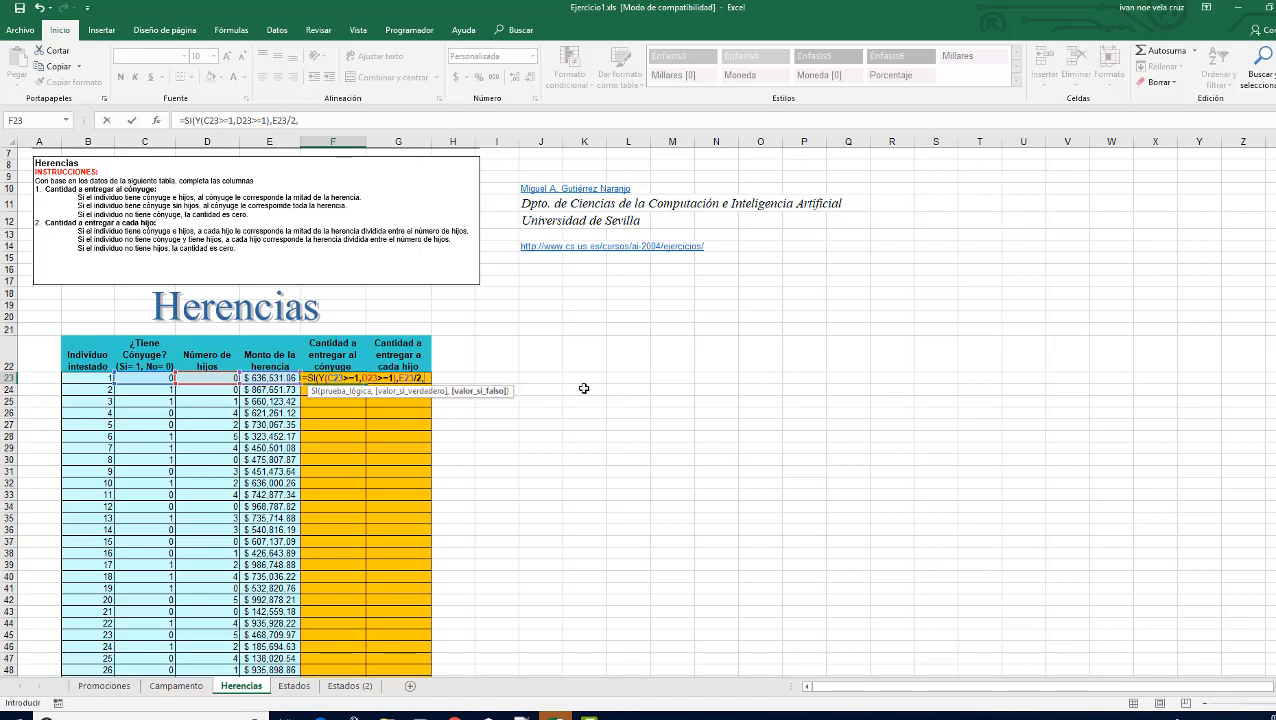
- Nest a second SI as the value if false in F23, testing Y(C23>=1,D23=0) and returning E23 when true
text(si)
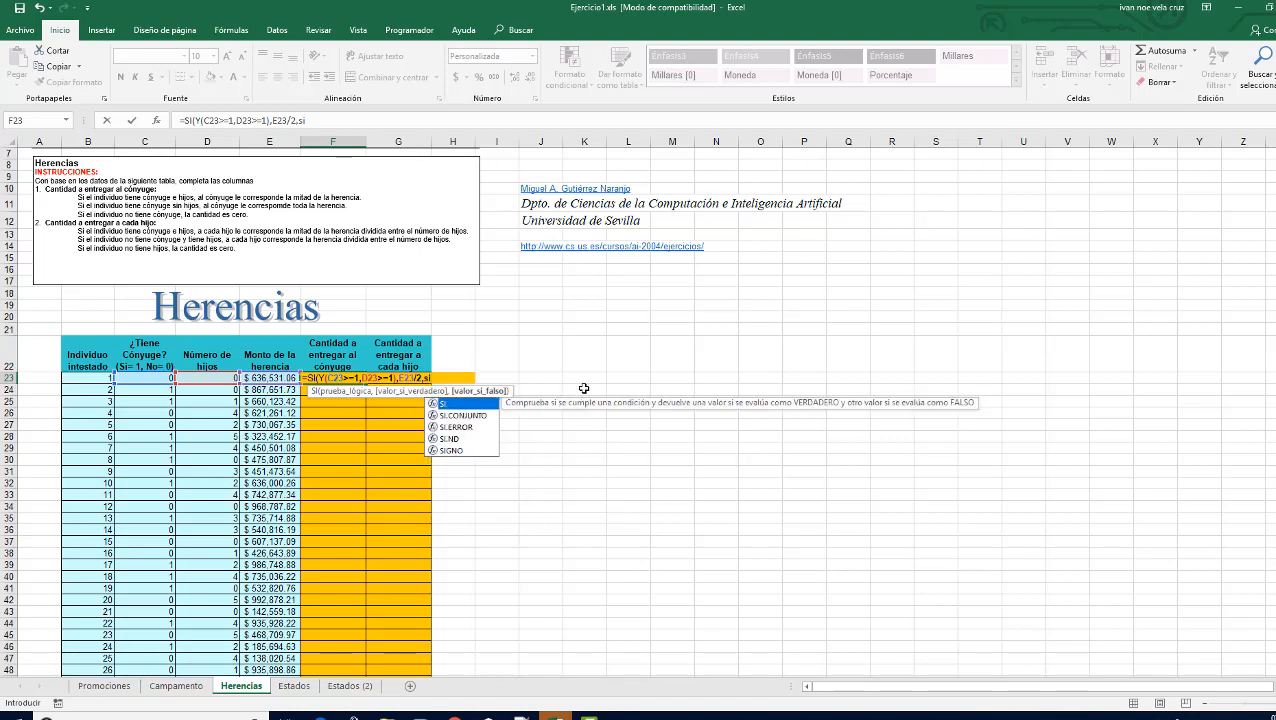
key(Tab)
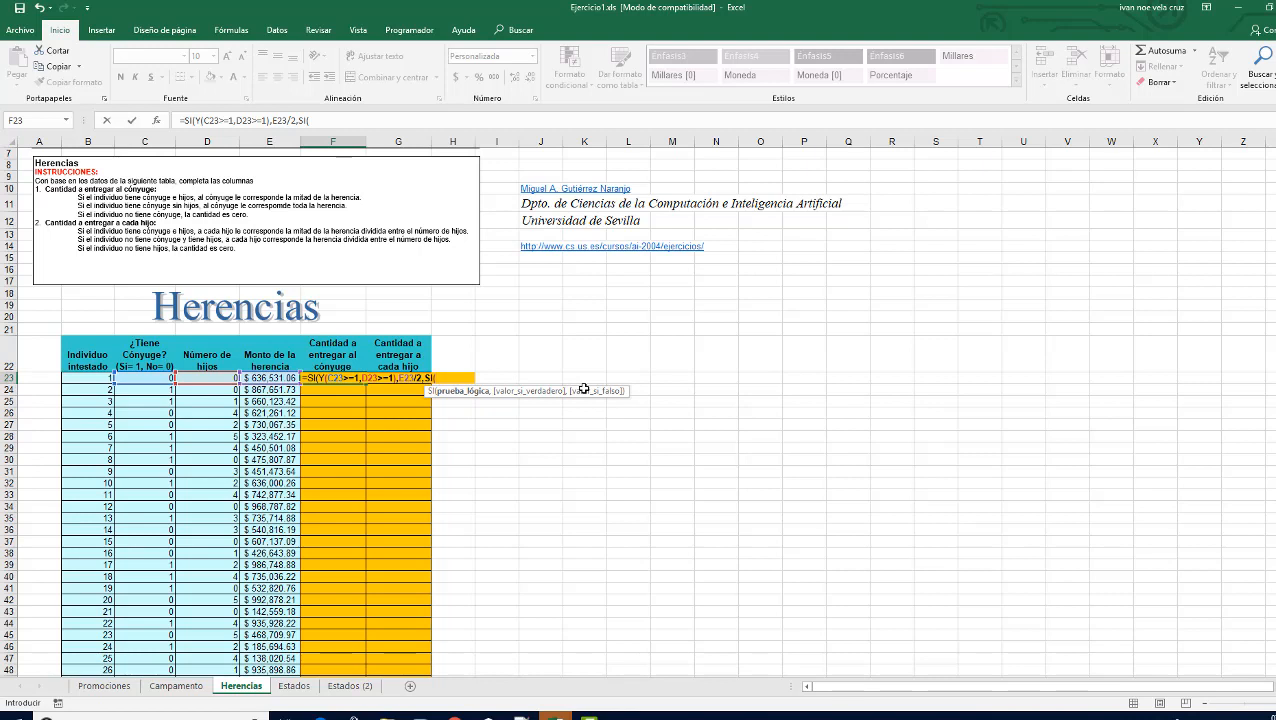
text(Y)
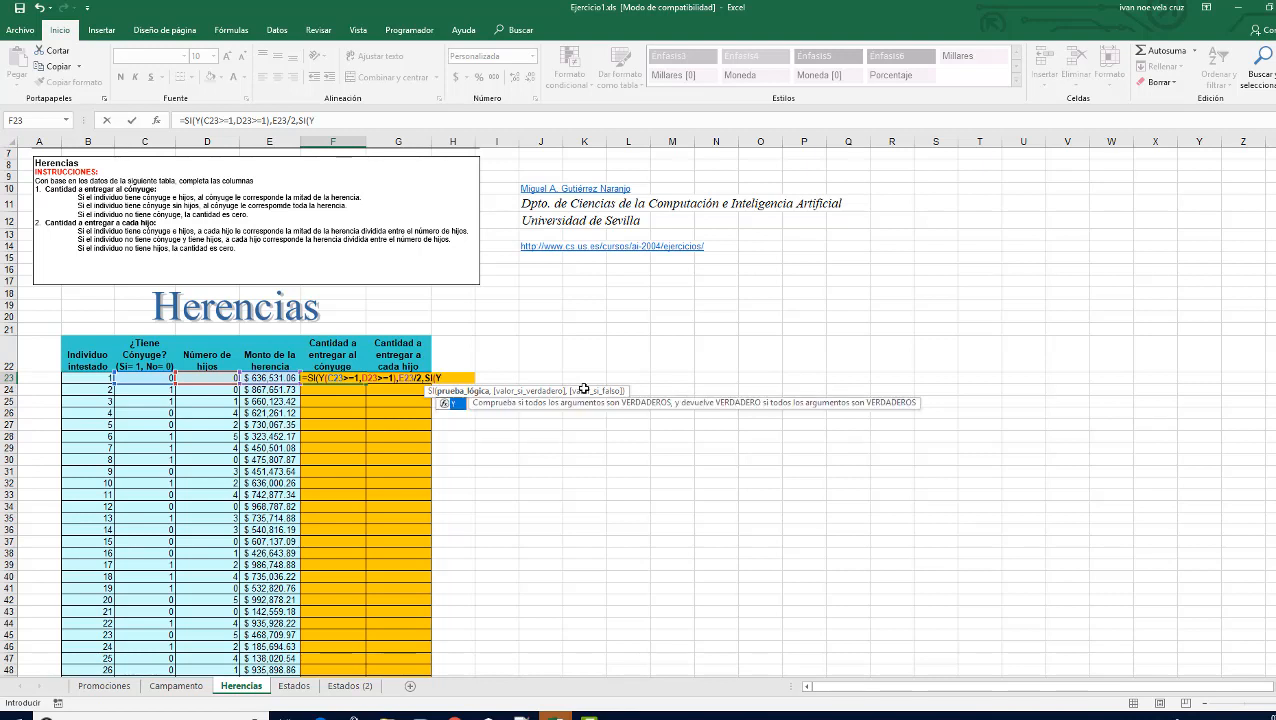
text(()
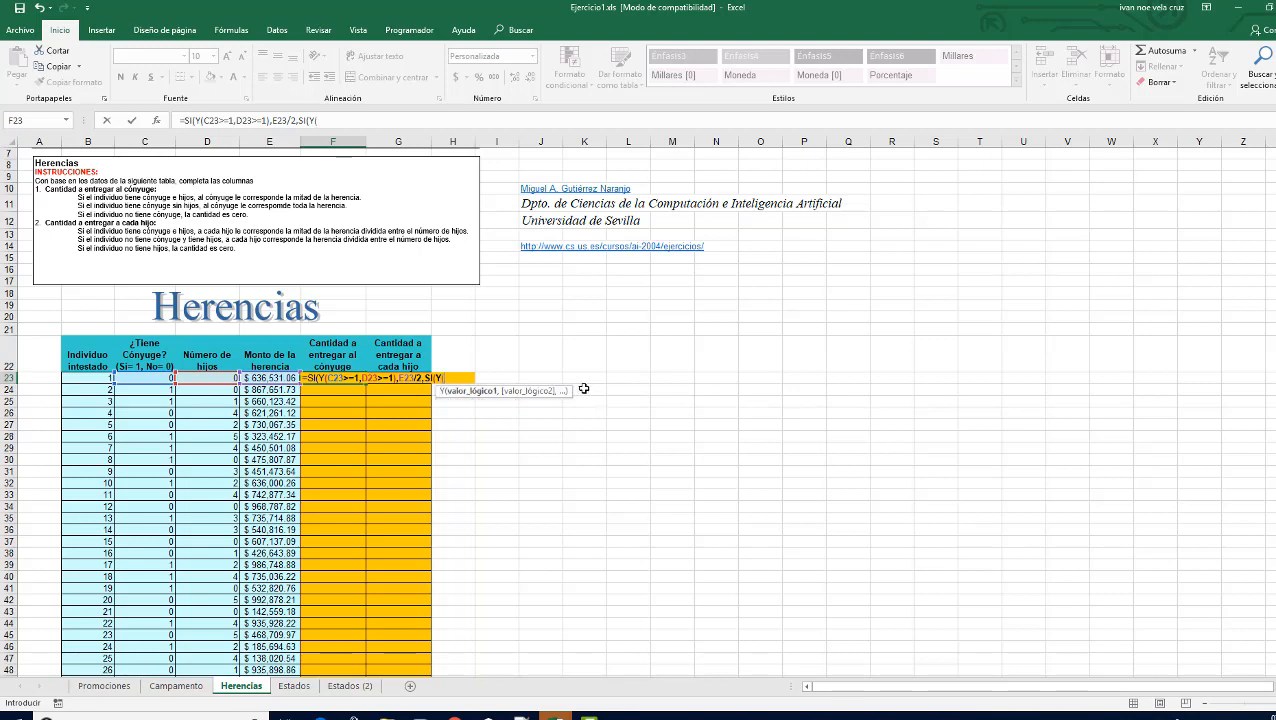
click(143, 380)
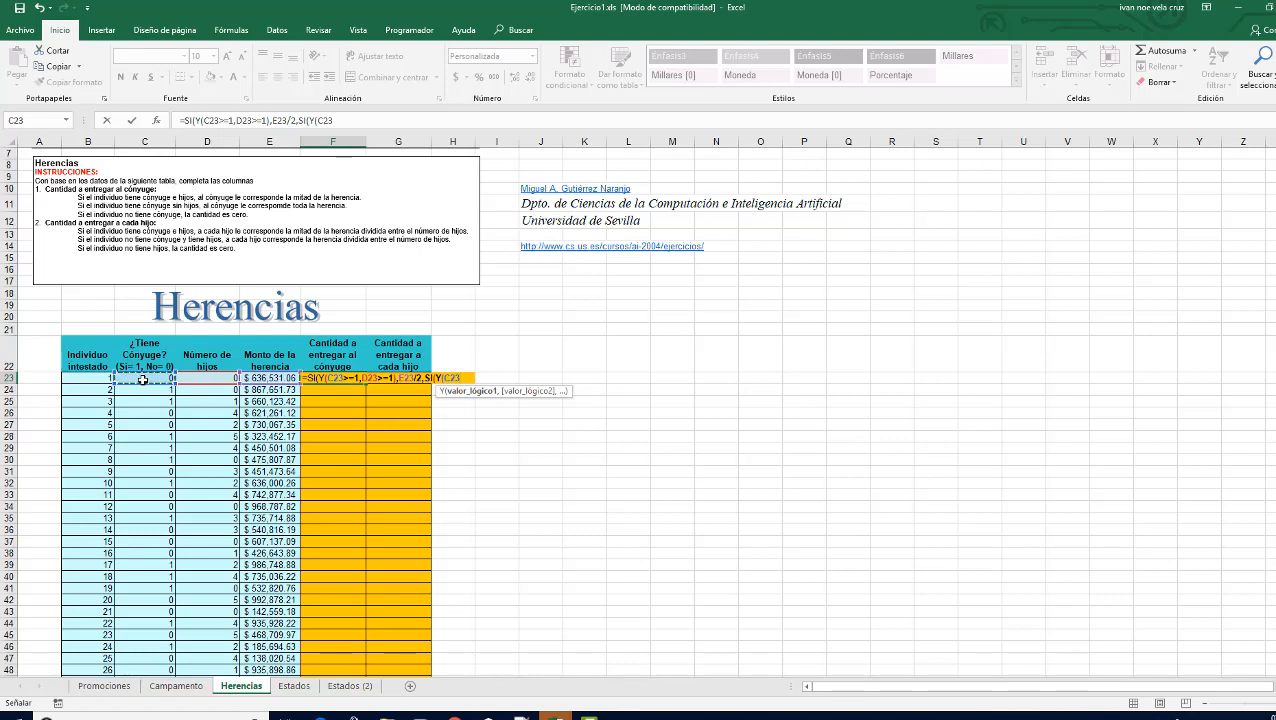
text(>=1)
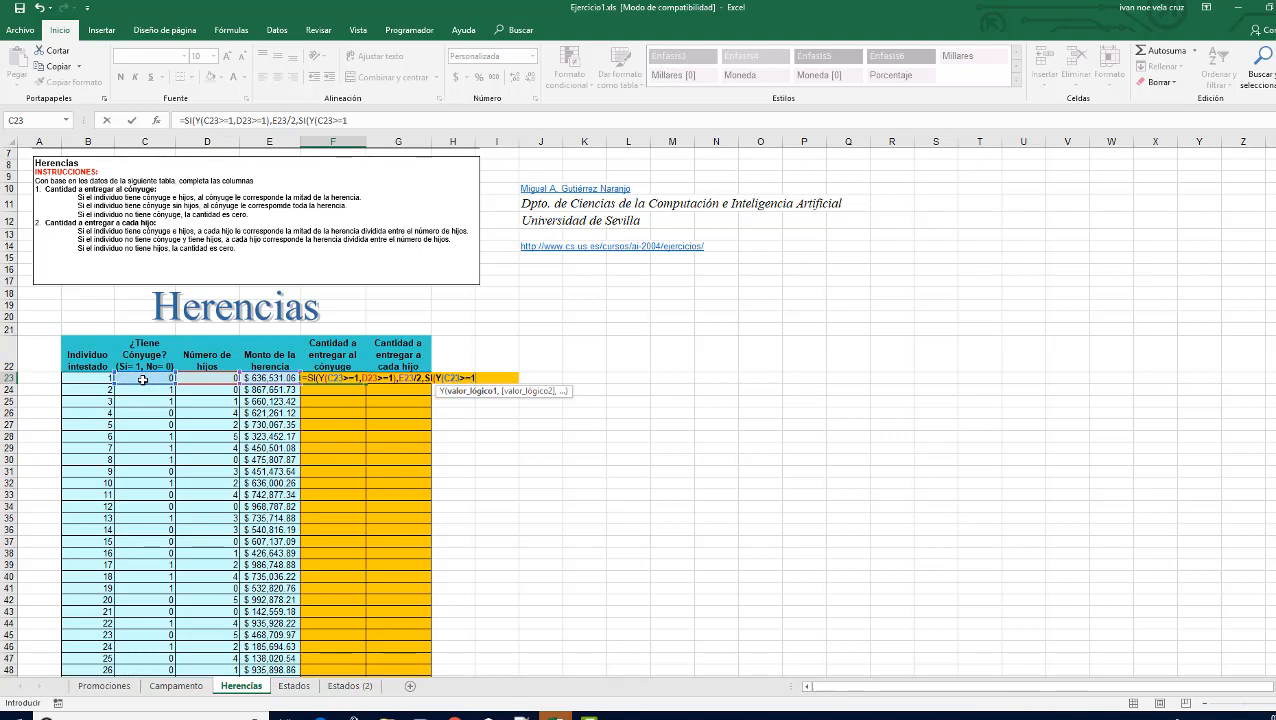
text(,)
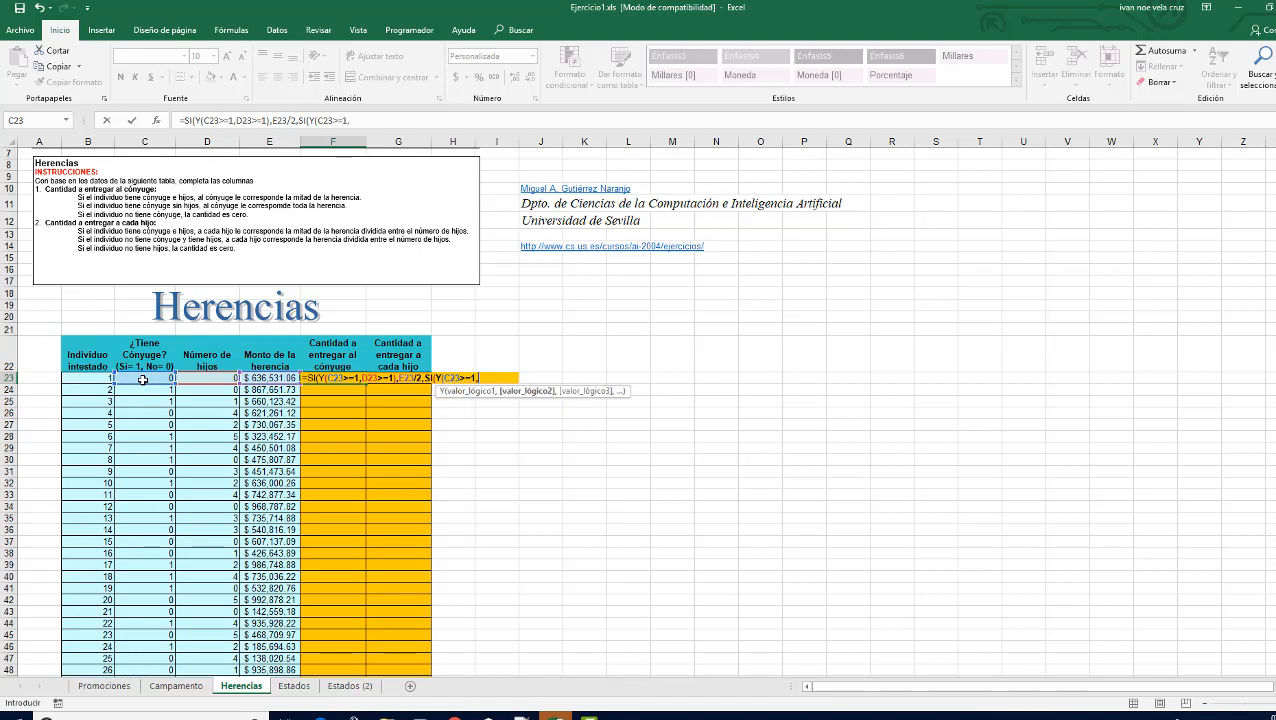
click(216, 377)
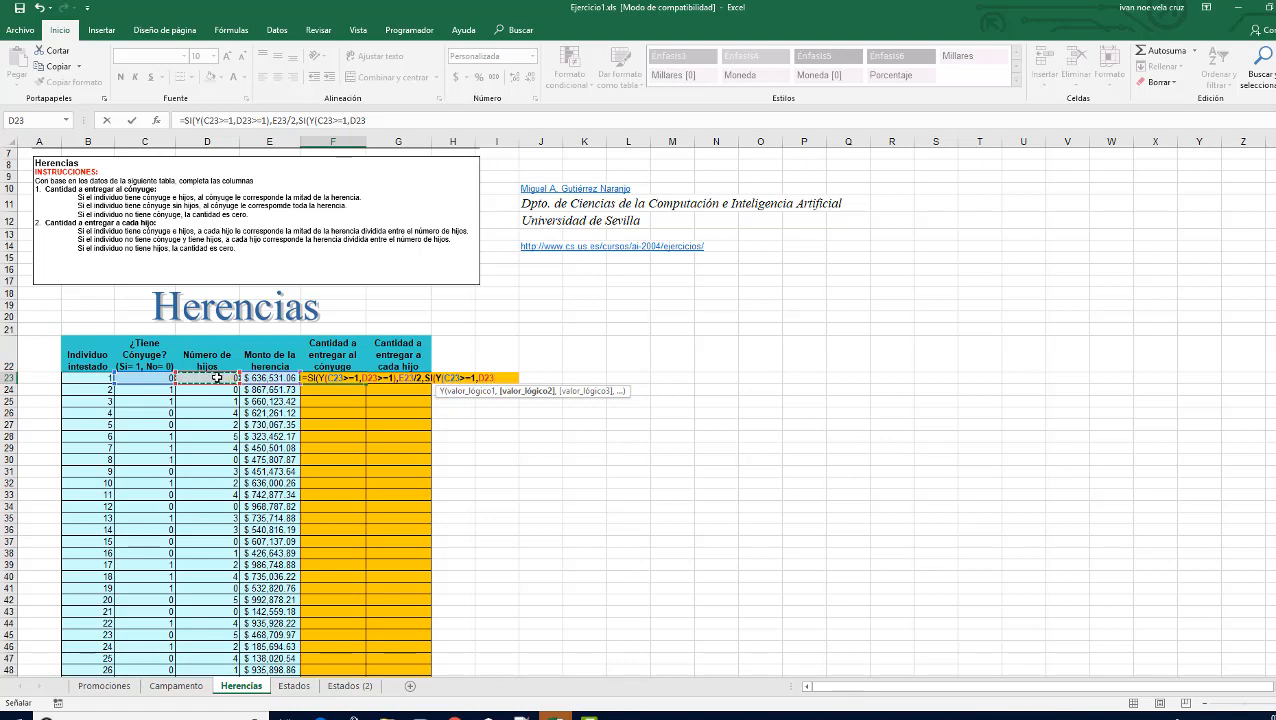
text(=)
text(0)
text())
text(),)
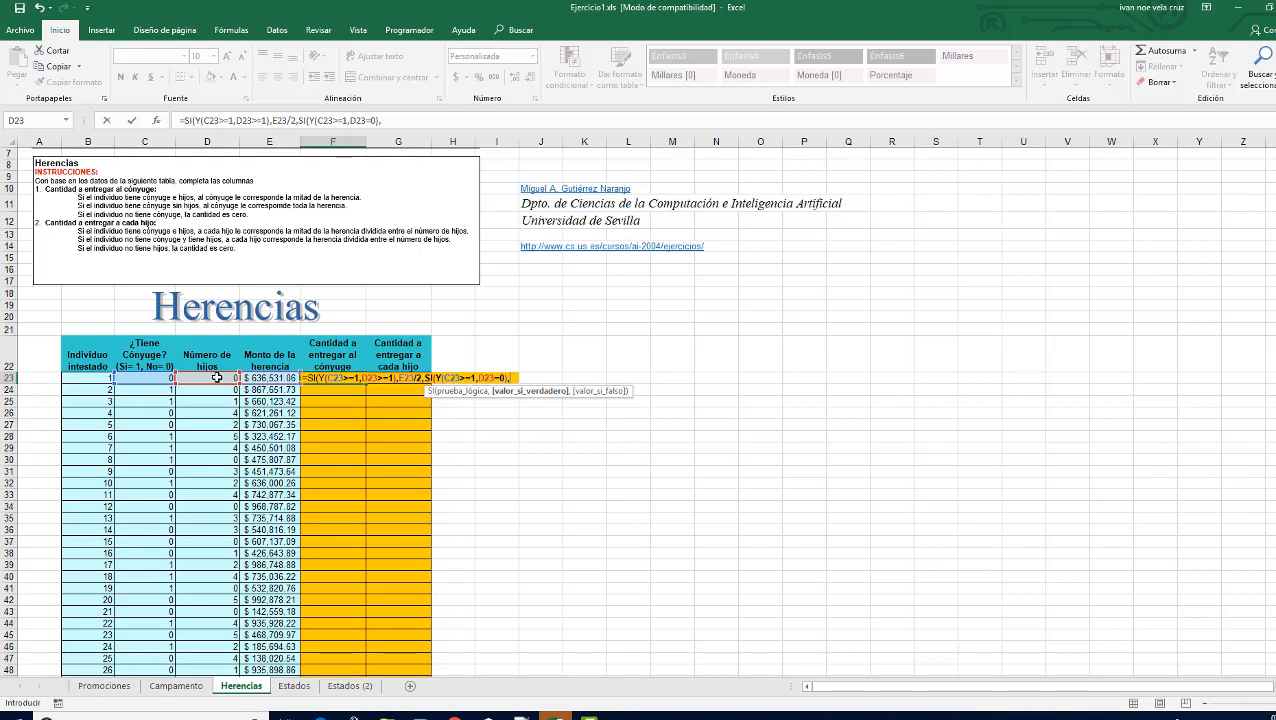
click(276, 378)
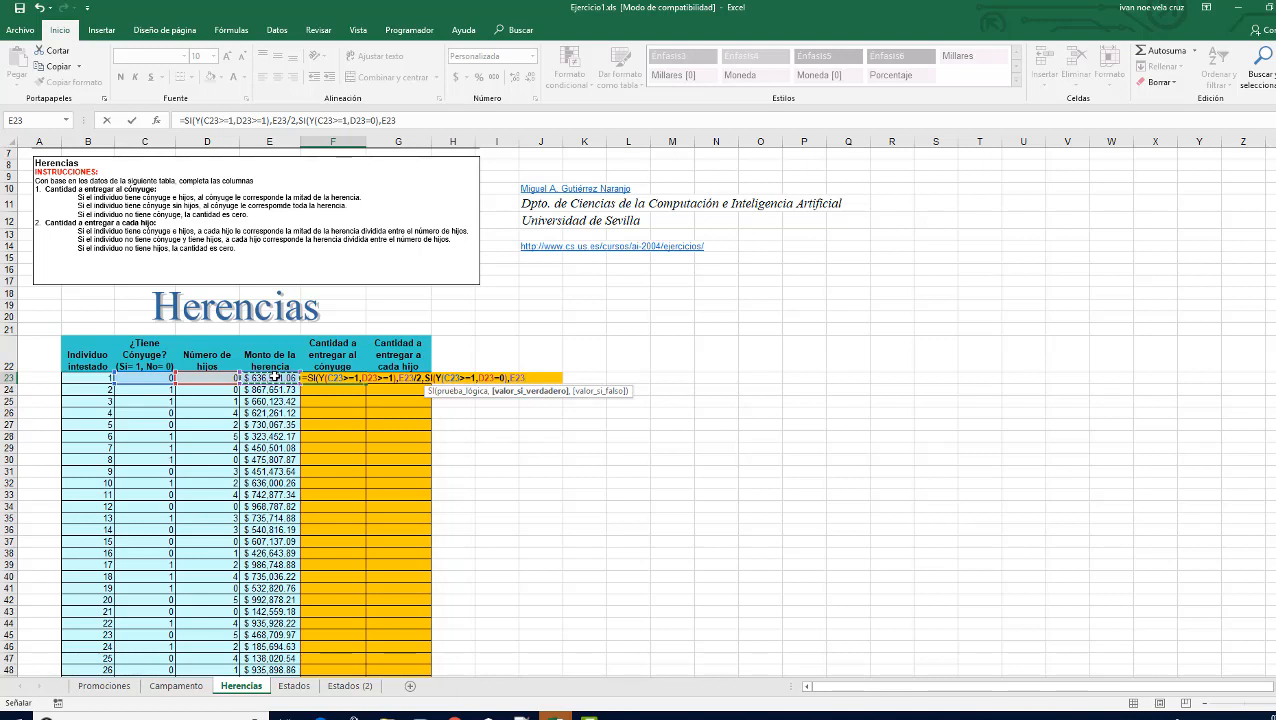
text(,)
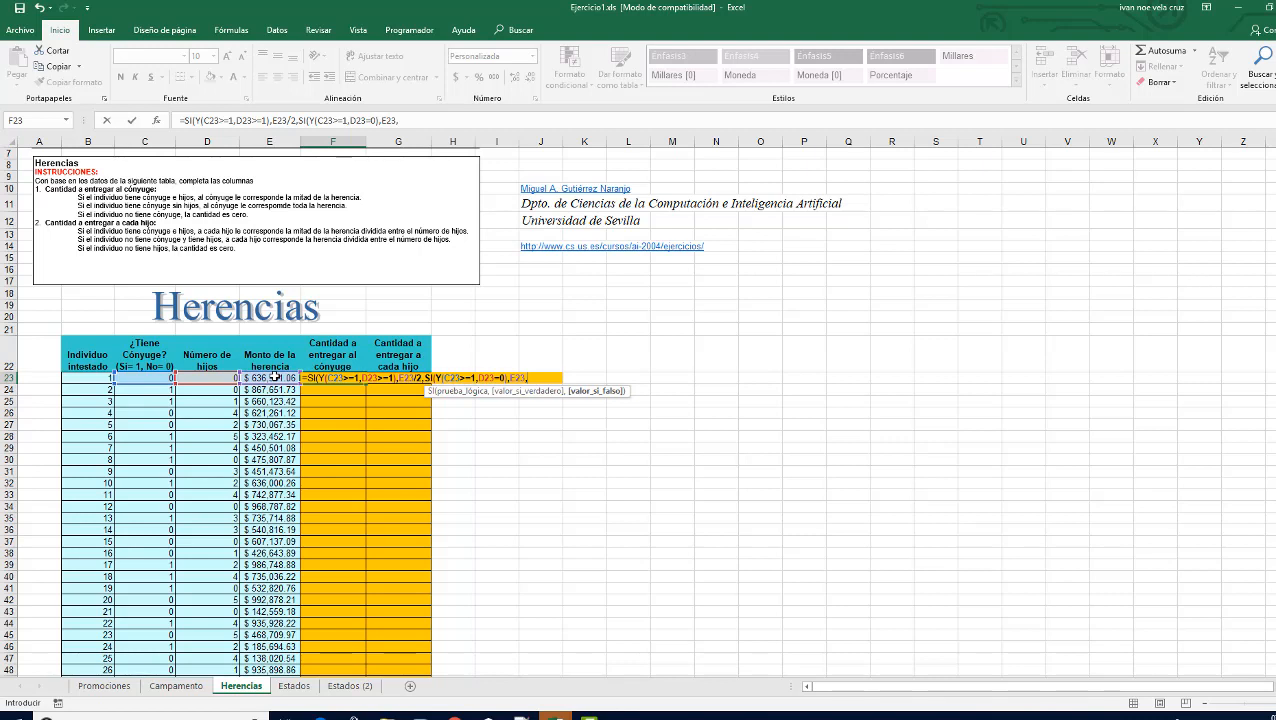
click(136, 377)
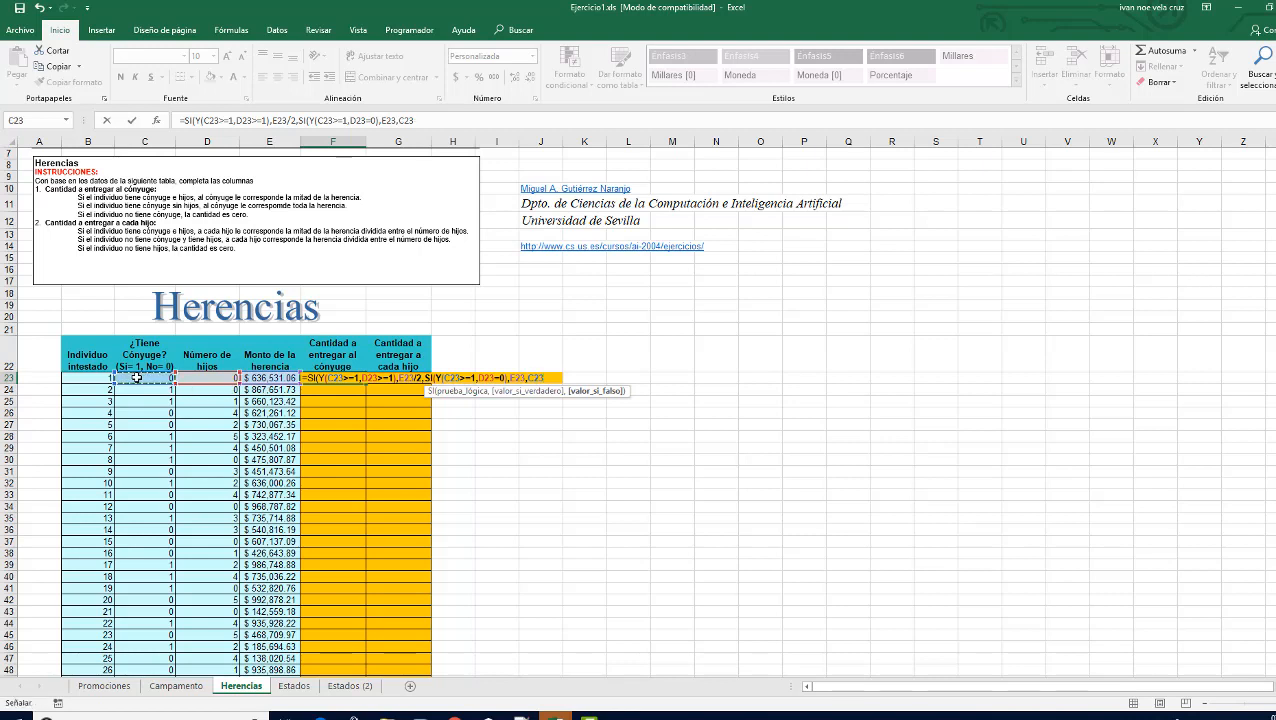
text(=0)
key(BackSpace)
key(BackSpace)
key(BackSpace)
key(BackSpace)
key(BackSpace)
- Nest a third SI, SI(C23=0,0,0), as the last argument of the F23 formula, close all parentheses and enter the formula
text(si)
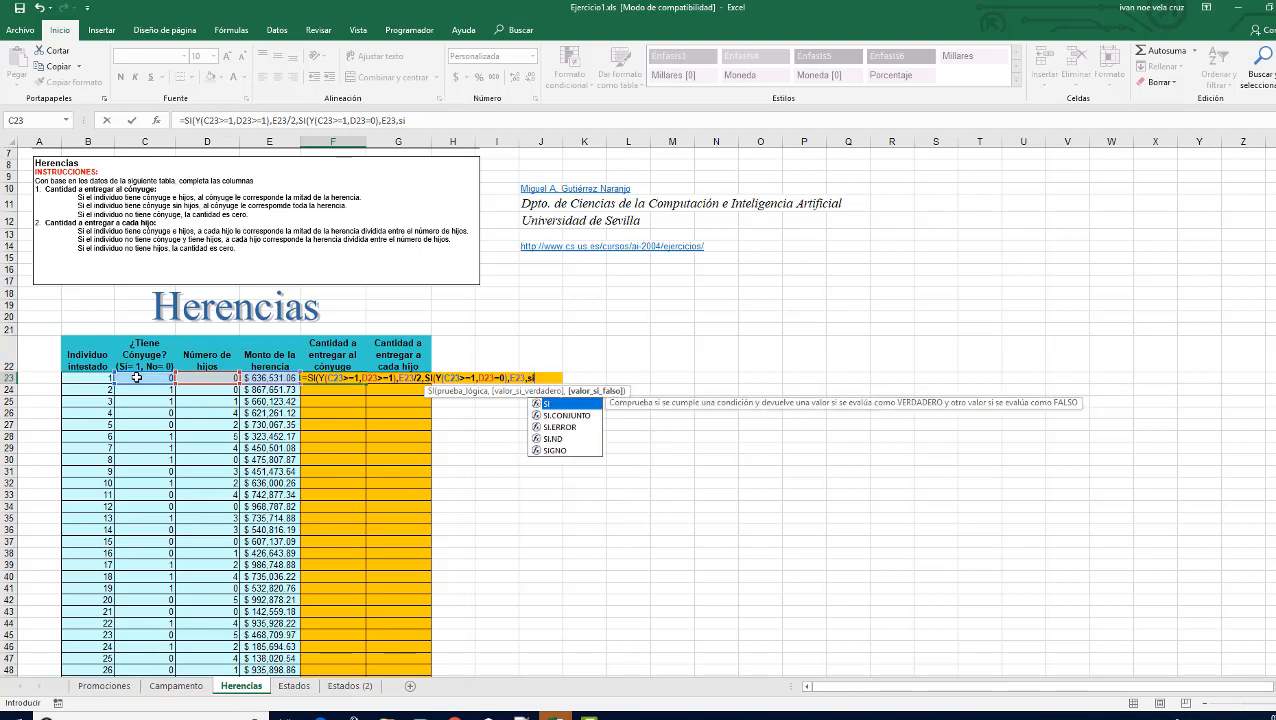
key(Tab)
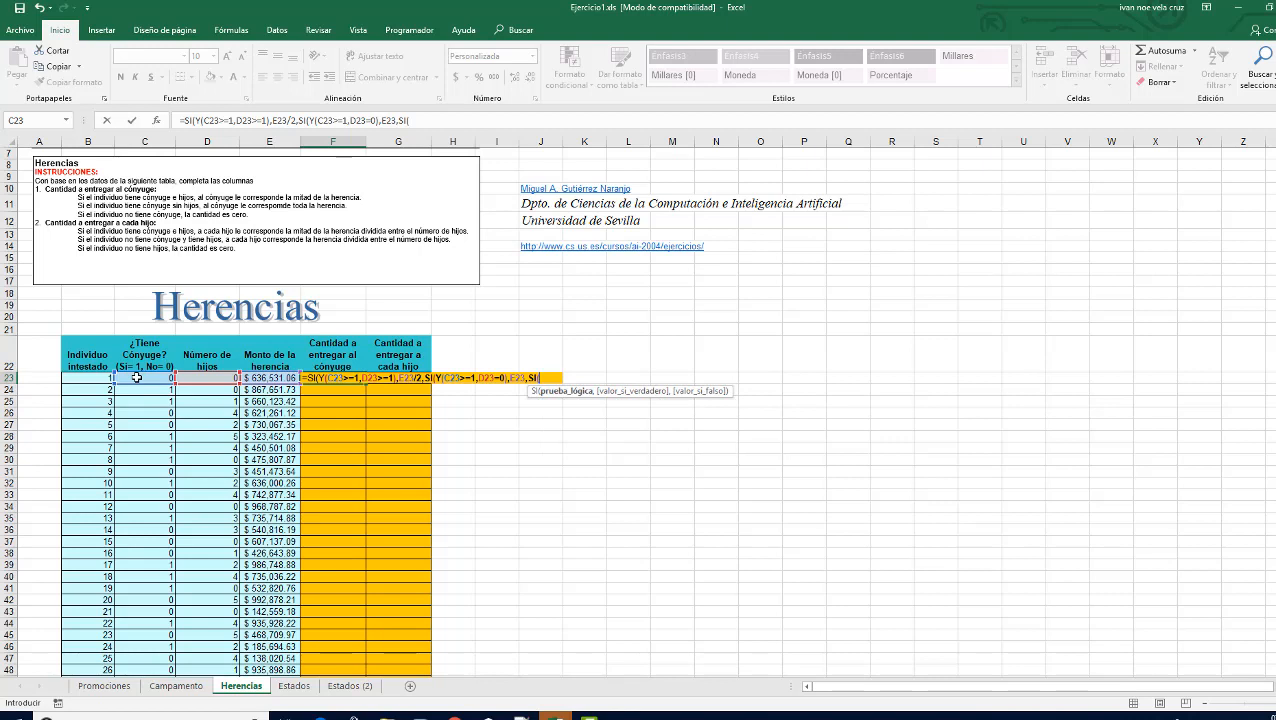
click(137, 377)
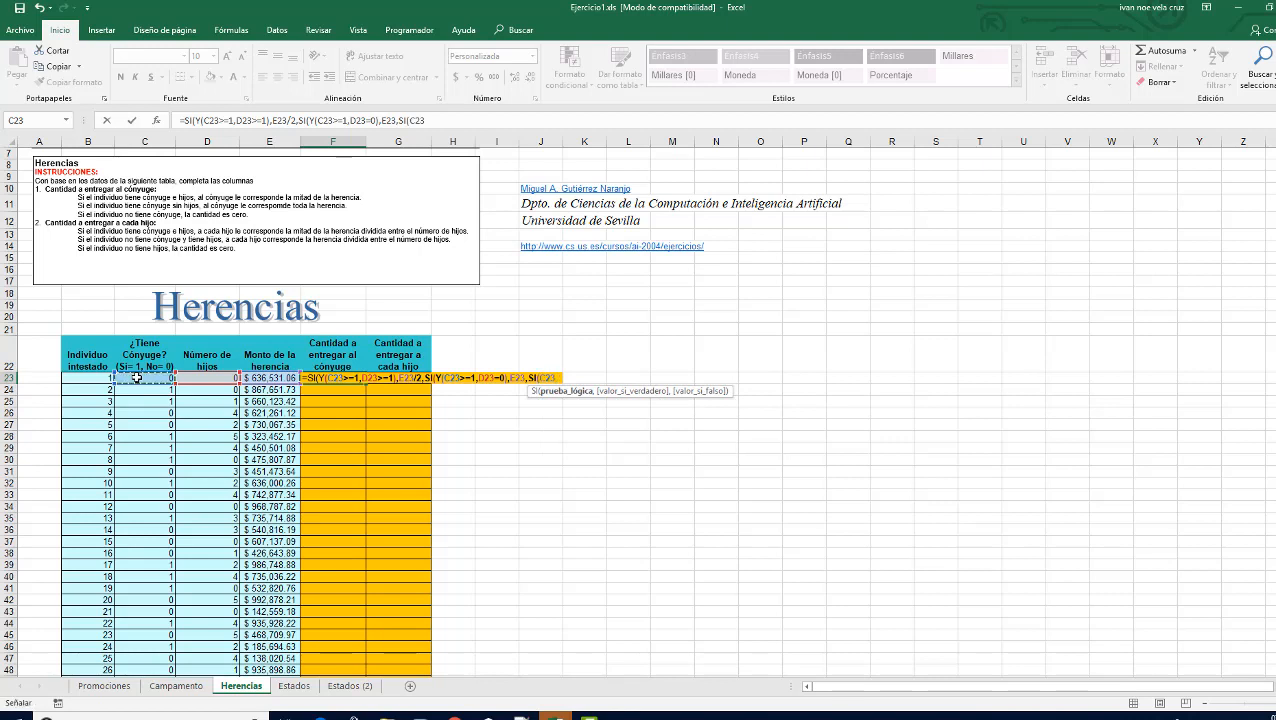
text(=0)
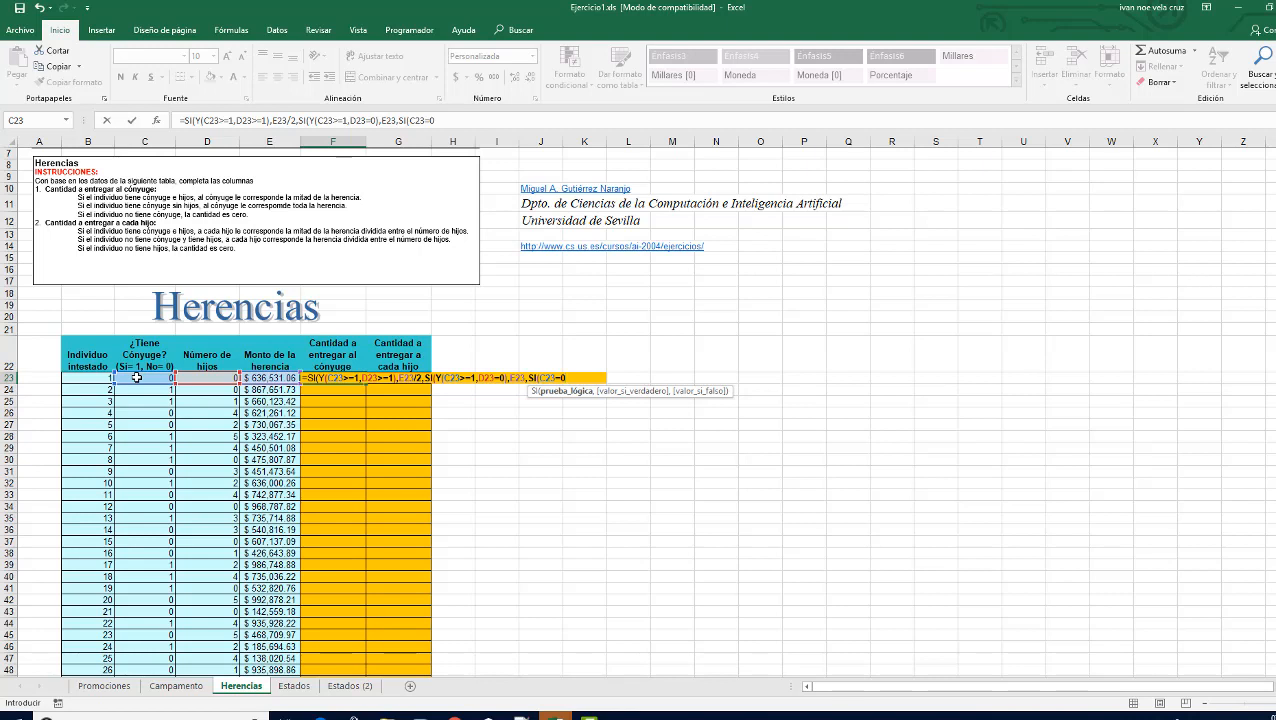
text(,)
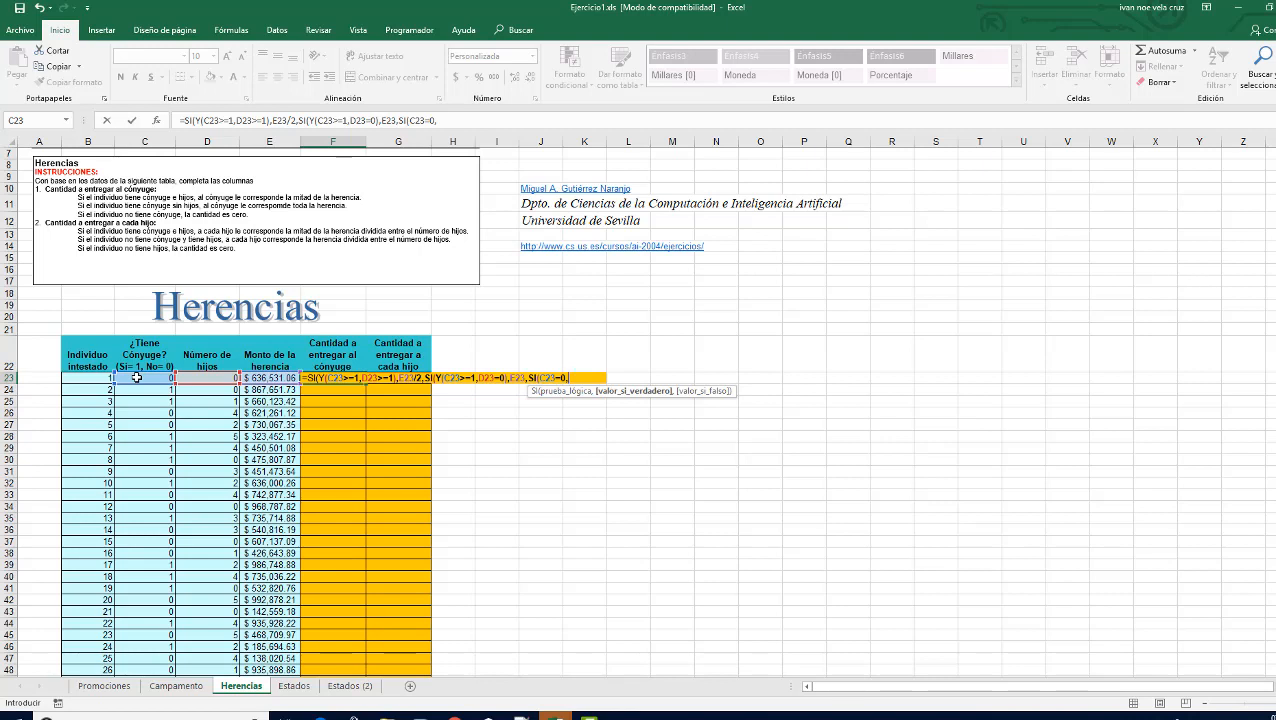
text(0)
text(,)
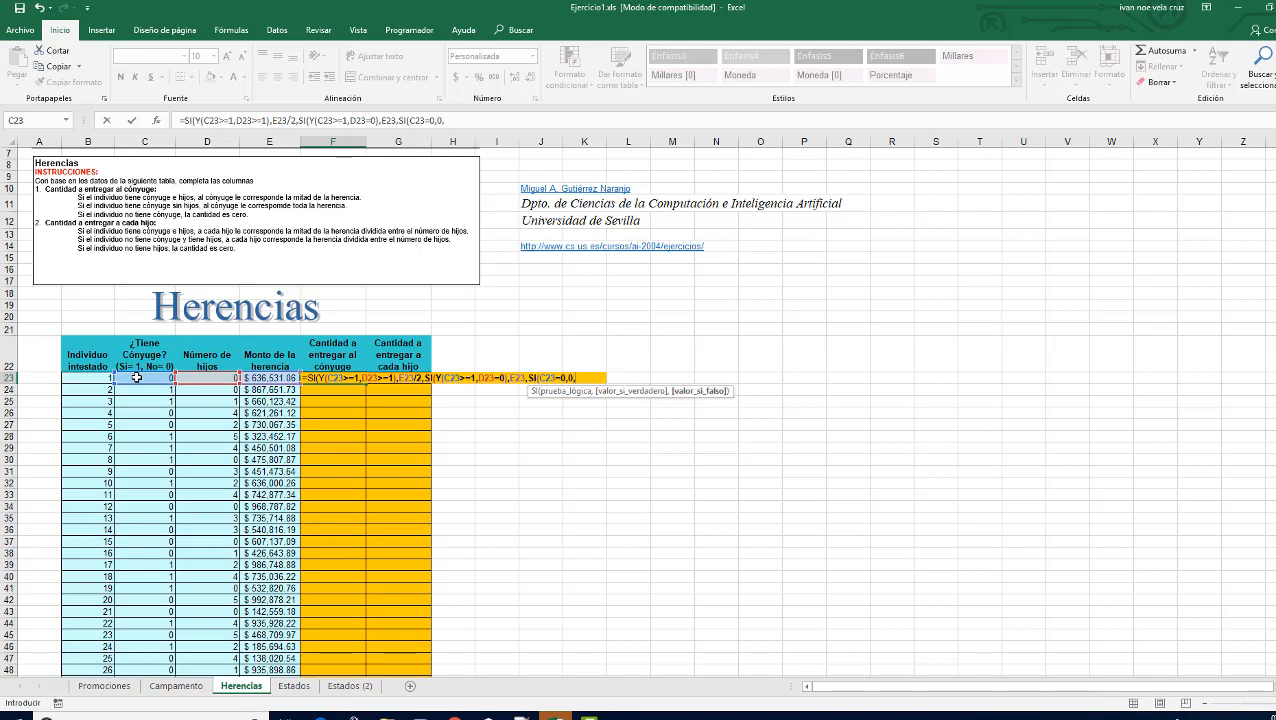
text(0)
text())
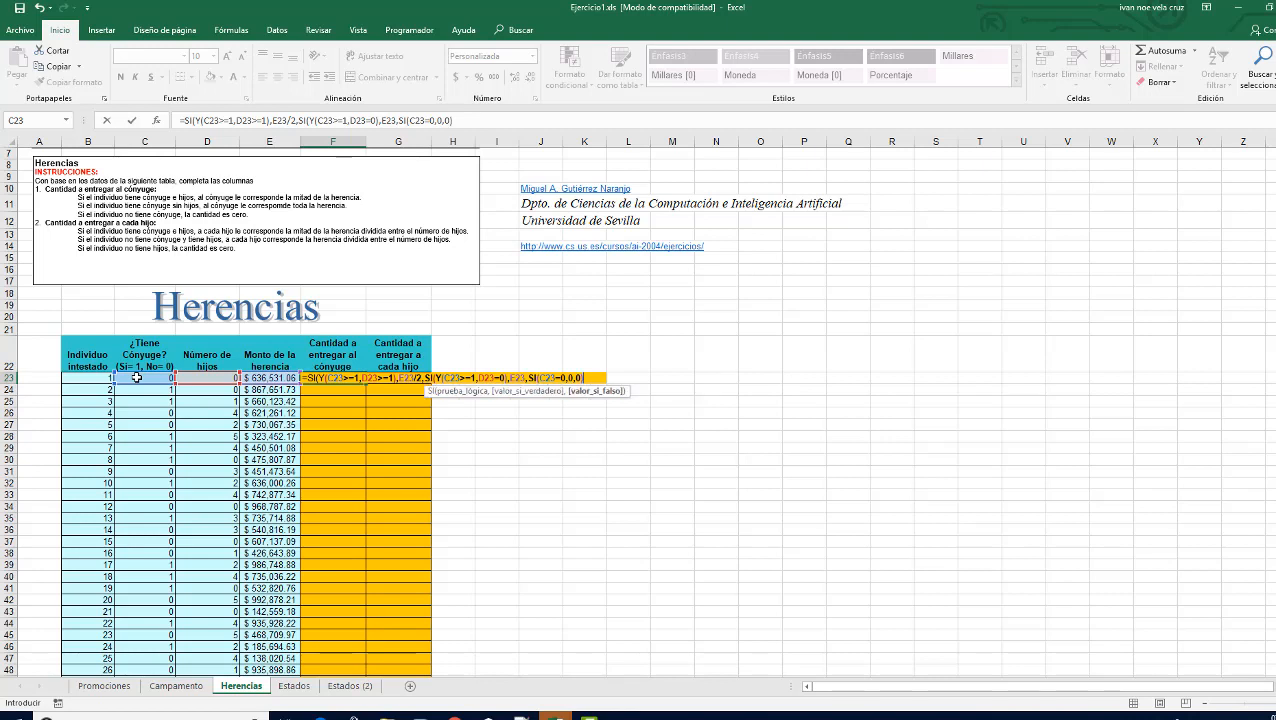
text()))
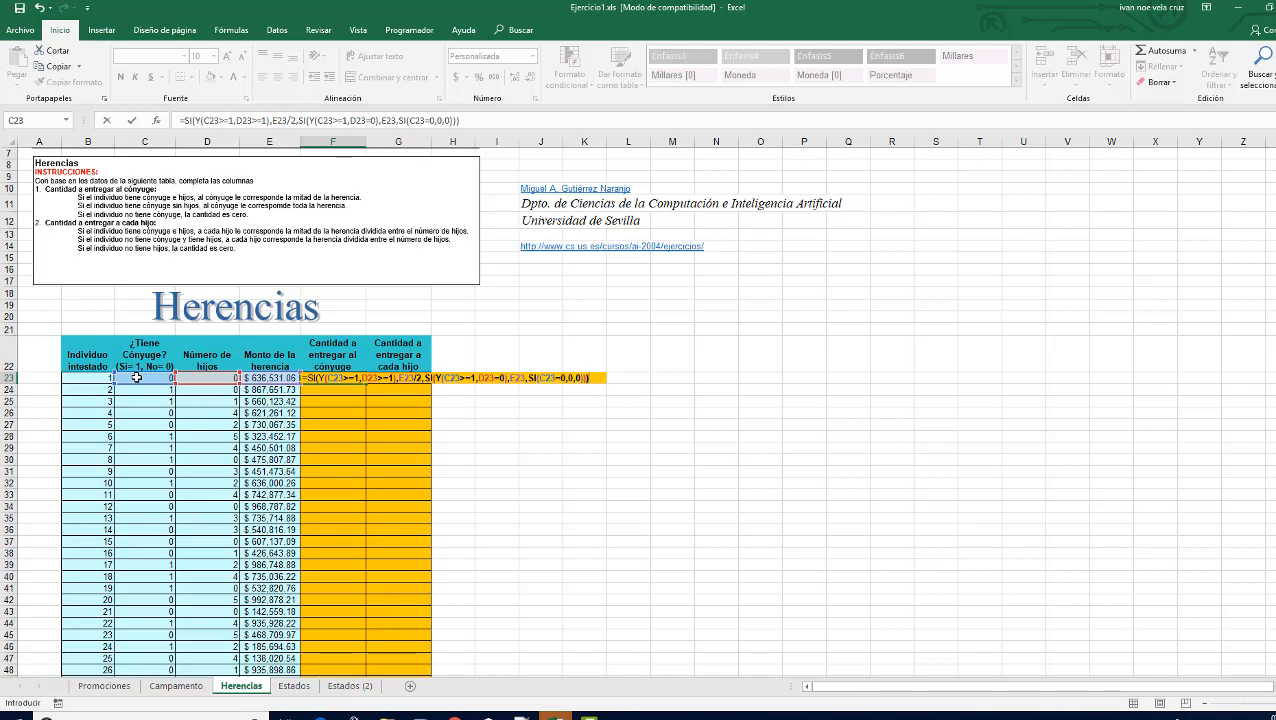
key(Return)
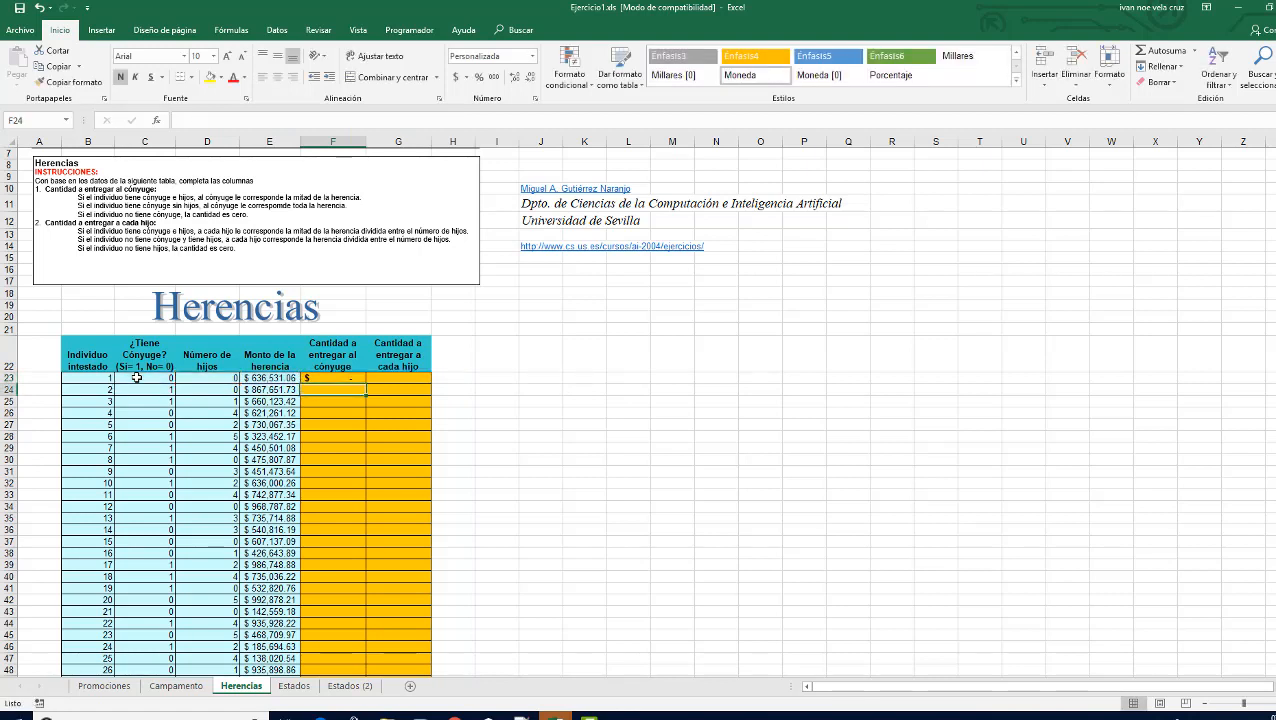
- Copy the spouse formula from F23 down the column to the last individual in row 58
click(341, 377)
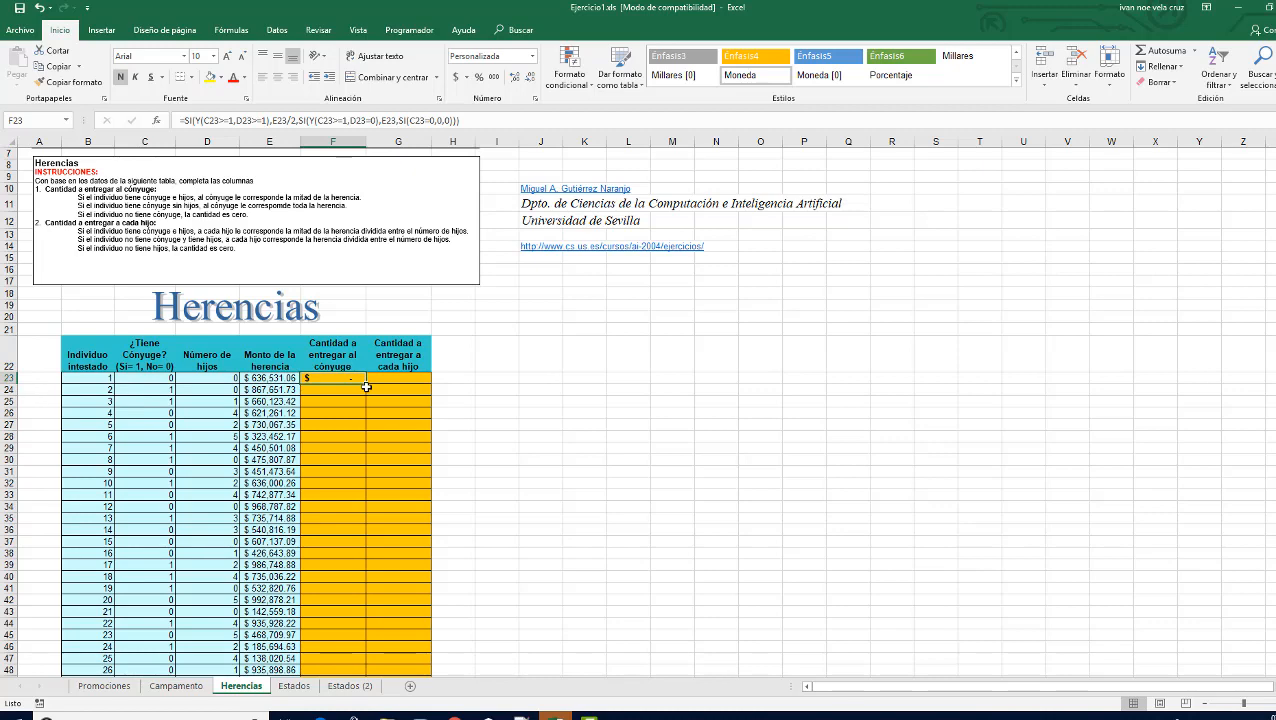
double_click(366, 383)
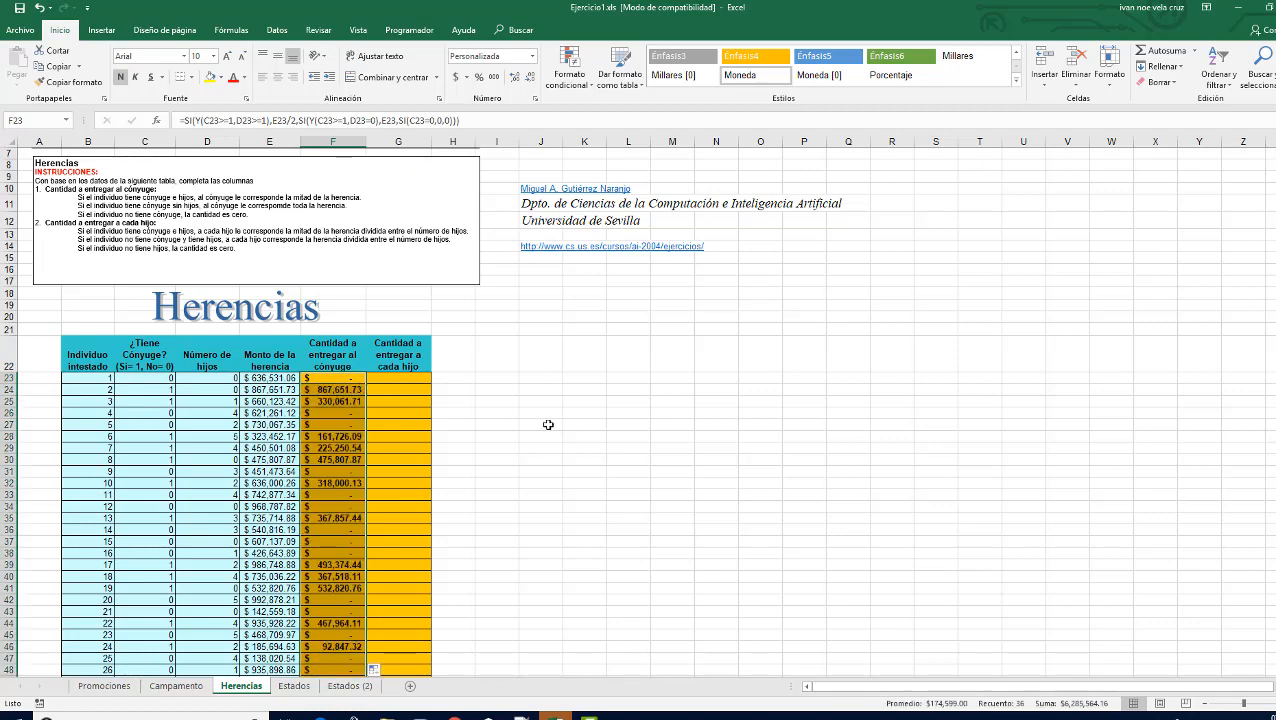
- Check the spouse amounts in column F, including the F24 formula, against the table data and the written inheritance rules
scroll(482, 432, down, 3)
scroll(482, 432, down, 2)
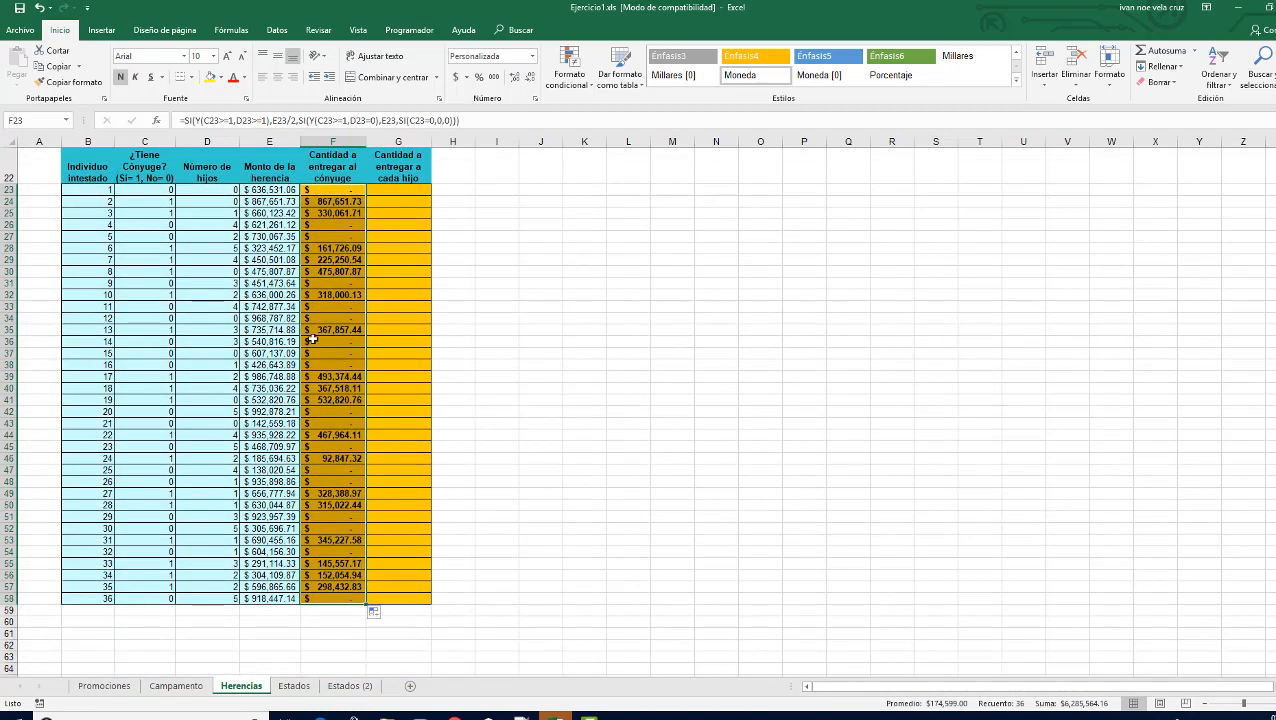
scroll(314, 337, up, 1)
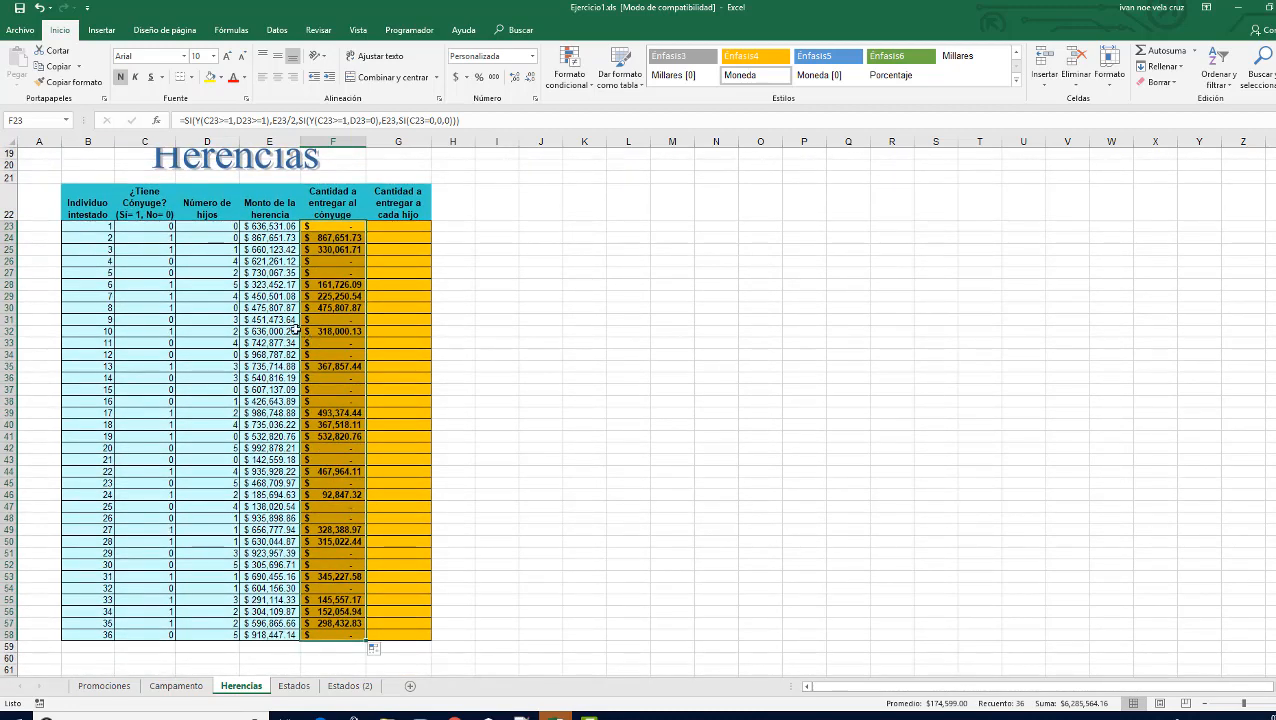
scroll(246, 280, up, 3)
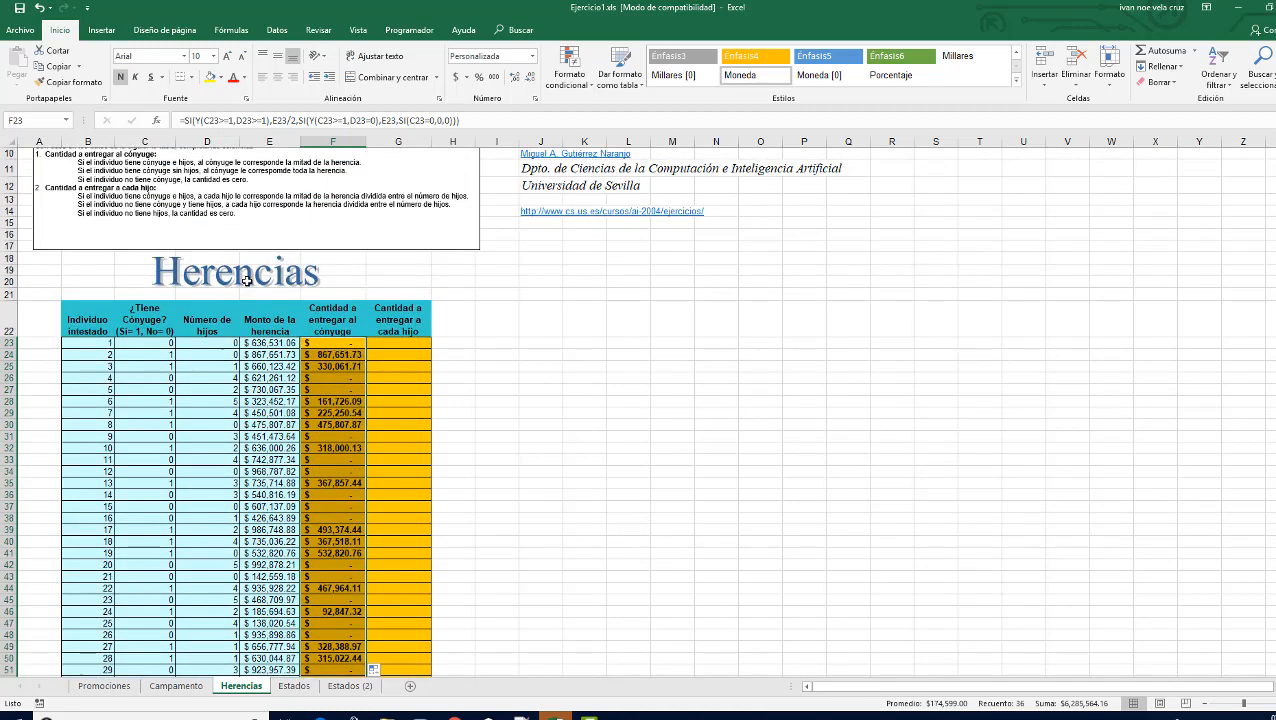
click(322, 356)
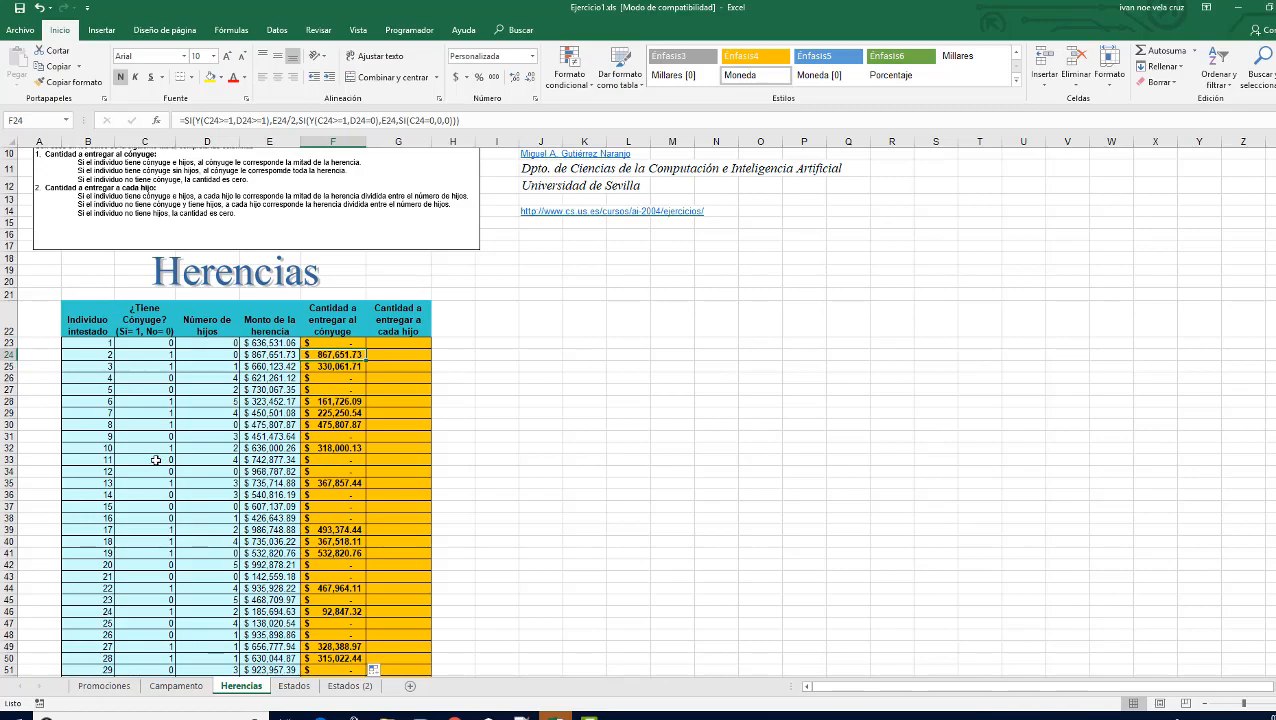
scroll(330, 532, down, 4)
scroll(340, 489, up, 2)
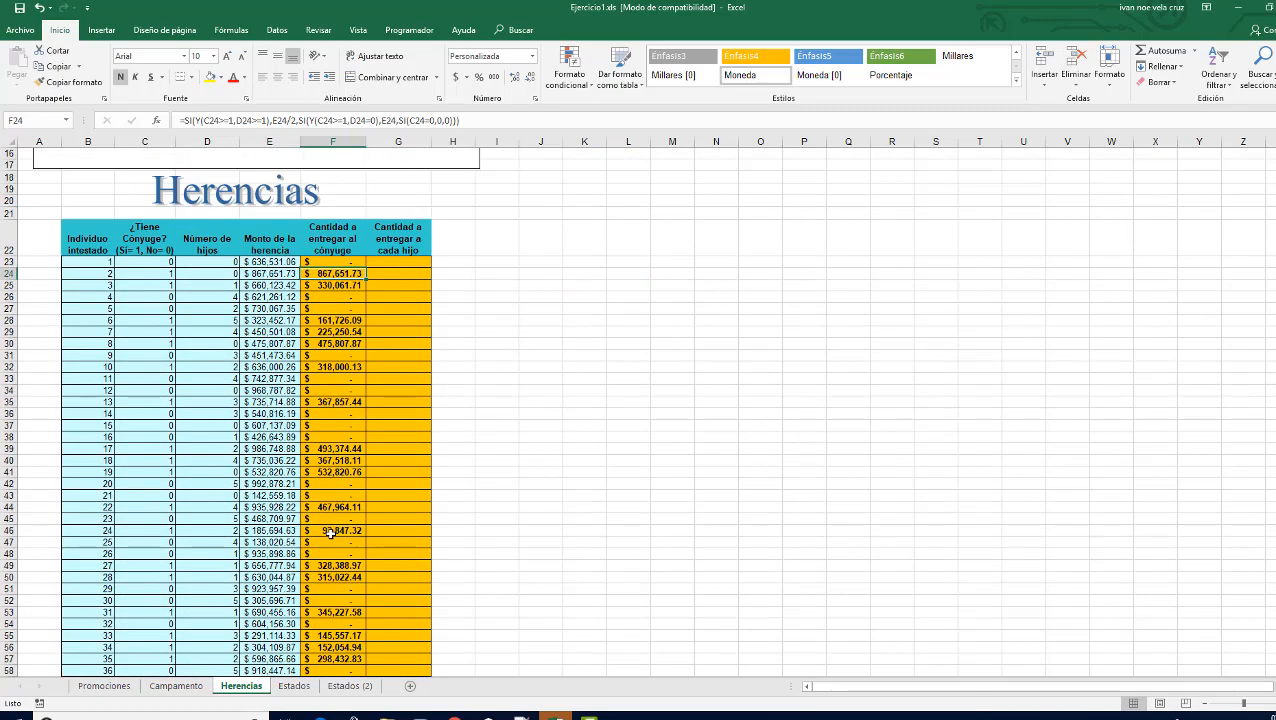
scroll(385, 284, up, 4)
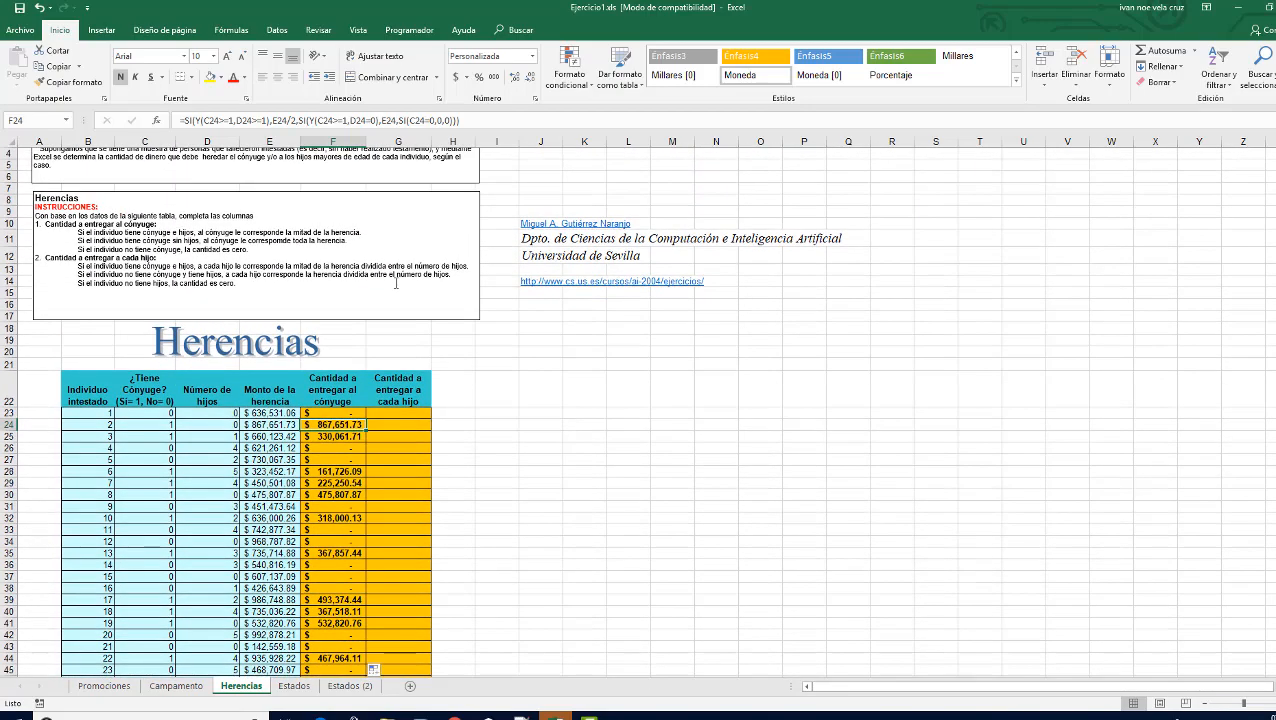
scroll(396, 283, down, 1)
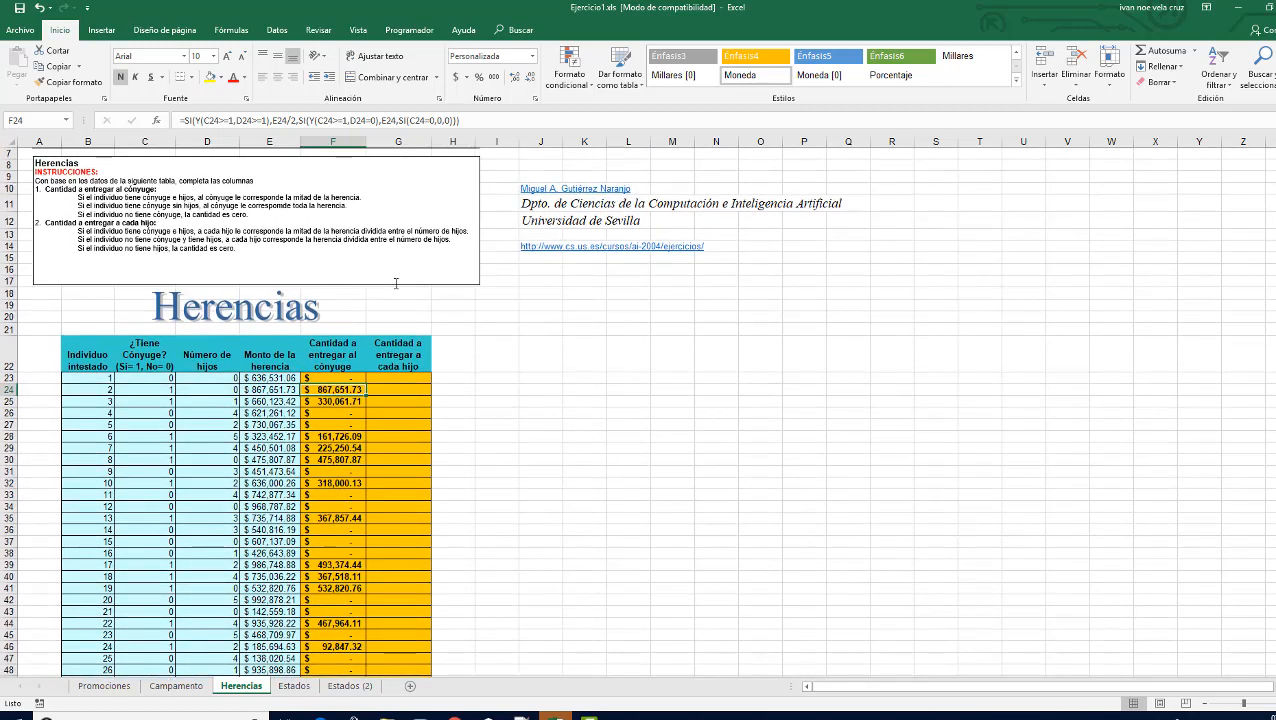
- Begin a formula in G23 for each child's amount, using SI with a nested Y function as its logical test
click(398, 379)
text(=)
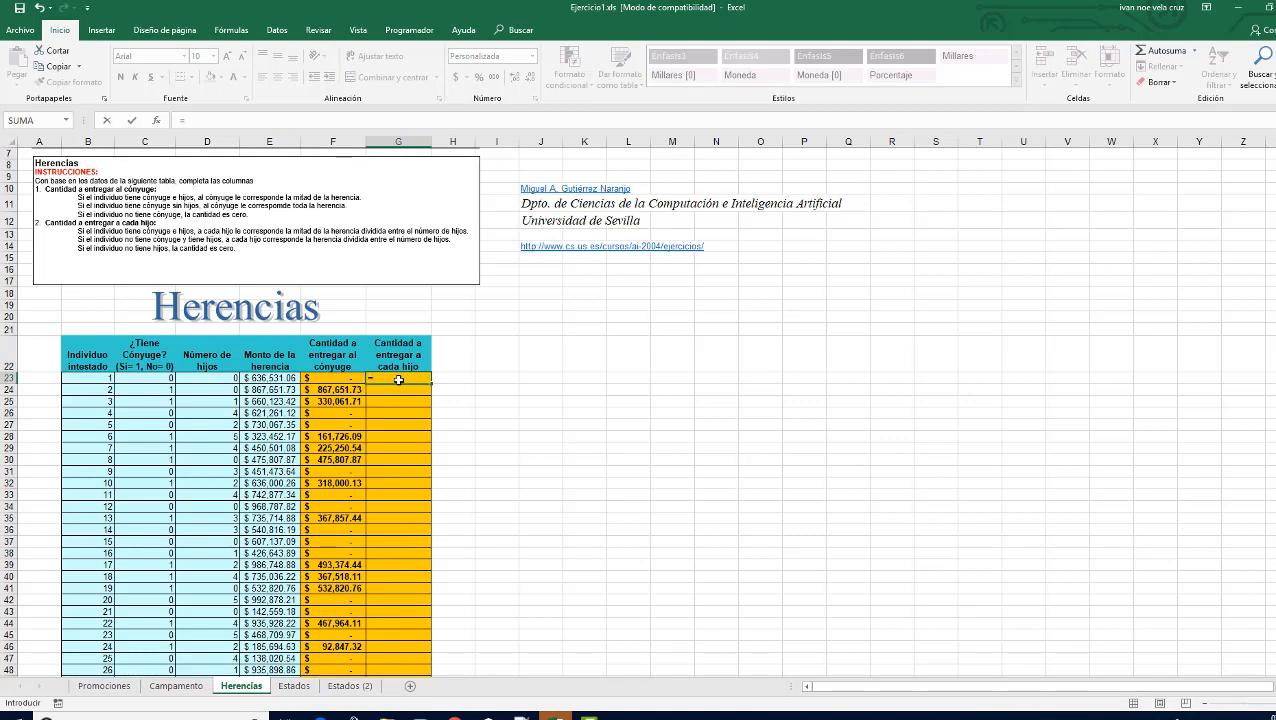
text(si)
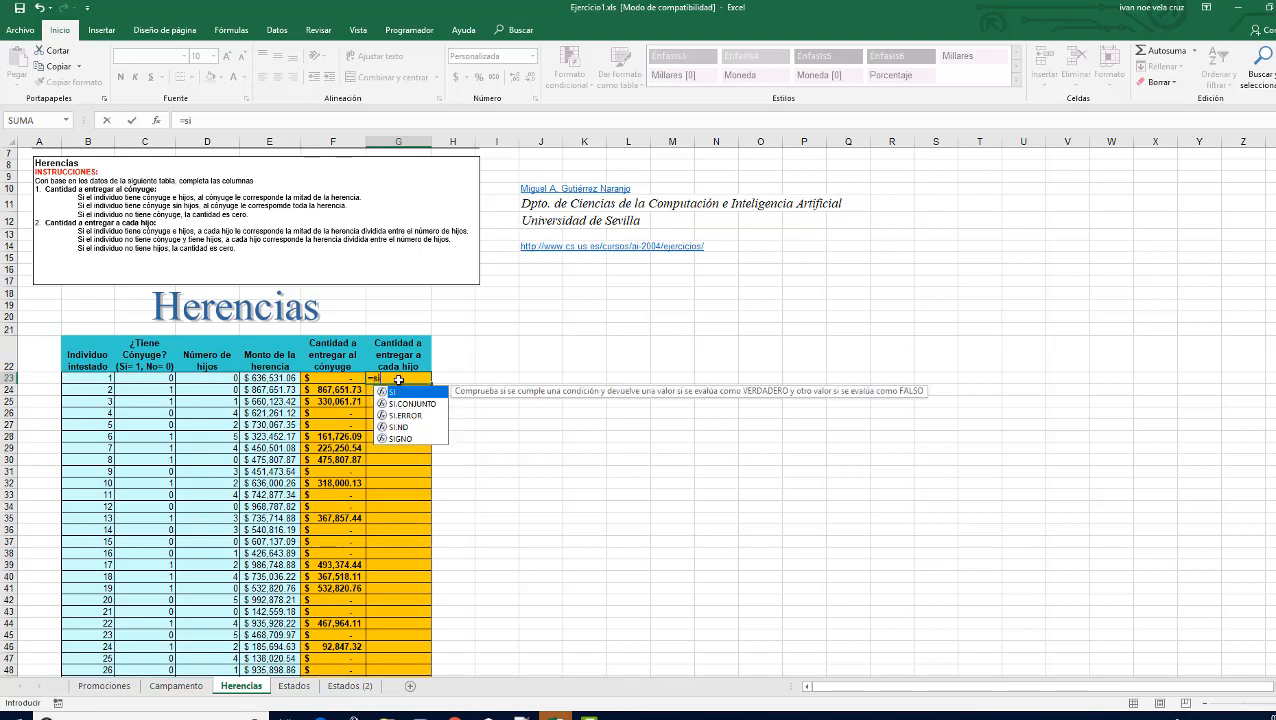
key(Tab)
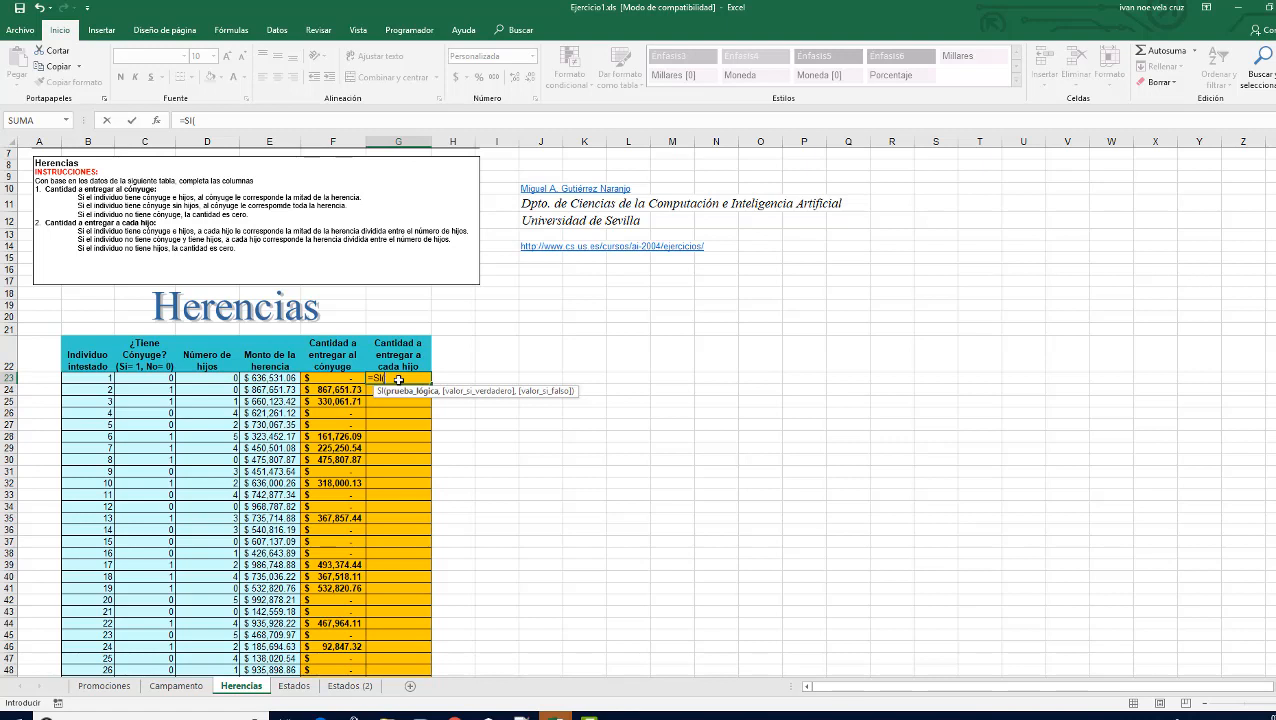
text(Y)
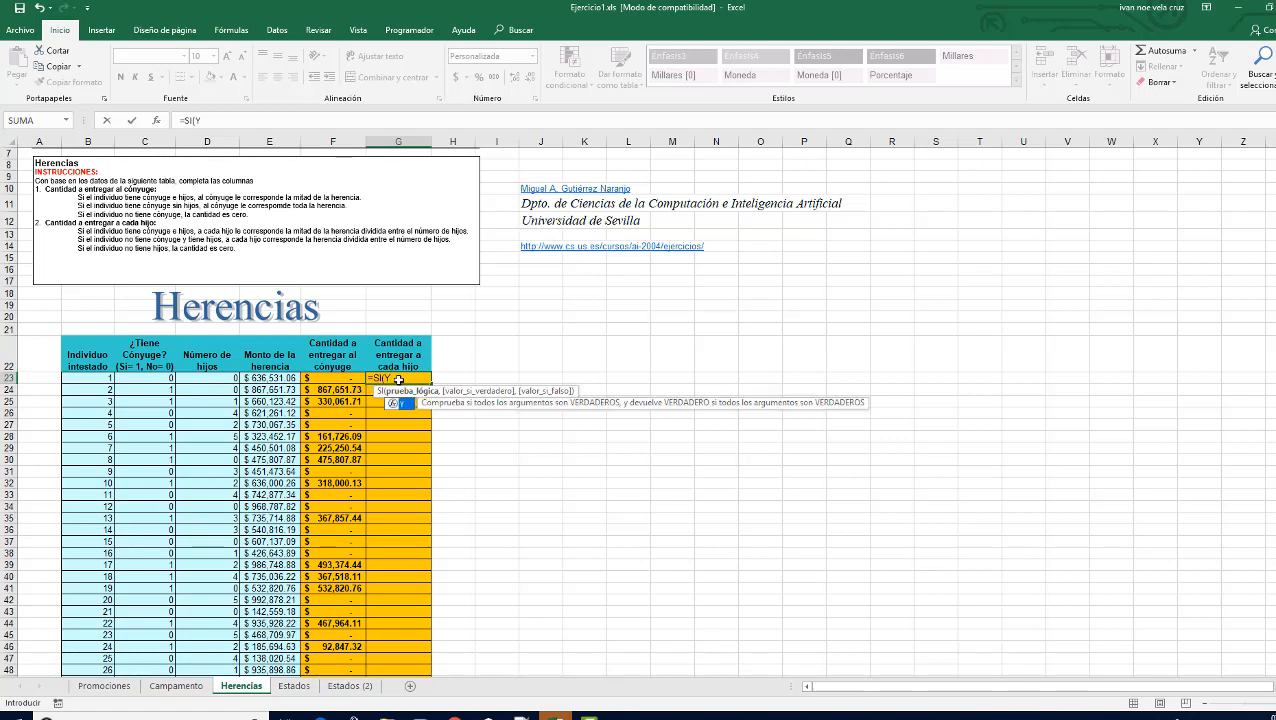
key(Return)
key(Return)
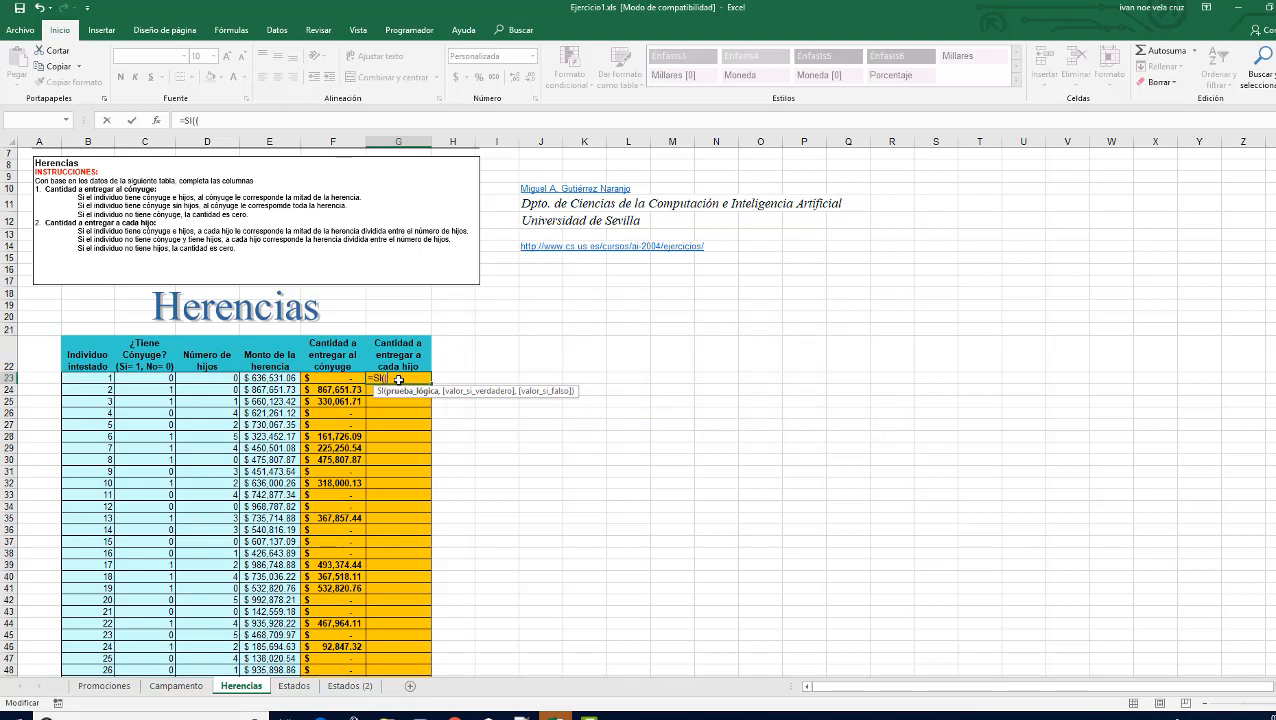
text(y)
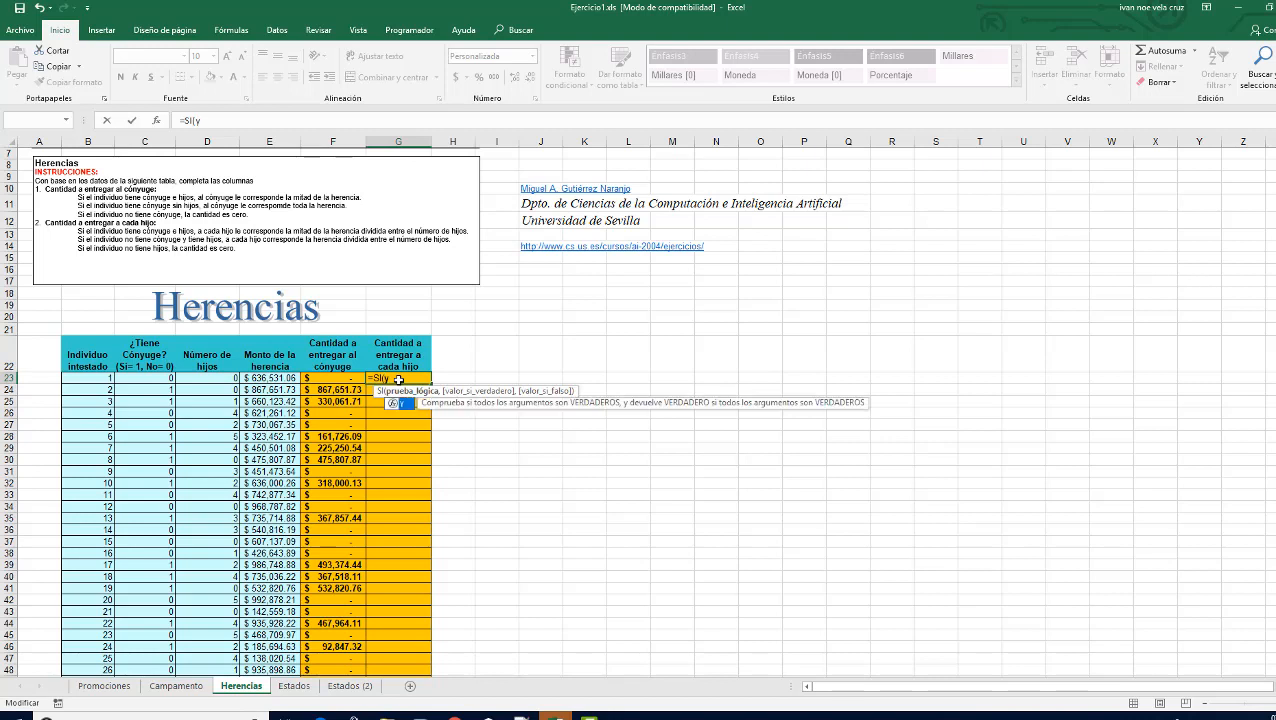
key(Tab)
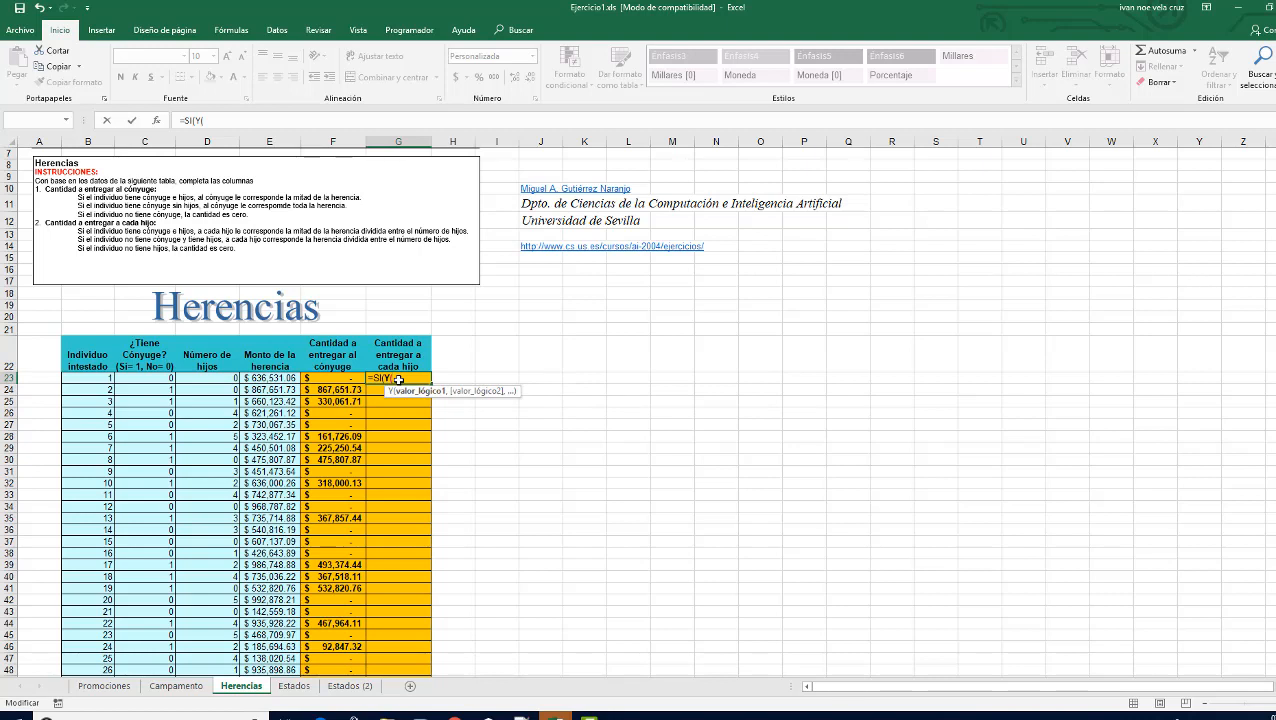
- Give the Y function in G23 the conditions C23>=1 and D23>=1 and close its parenthesis
click(157, 380)
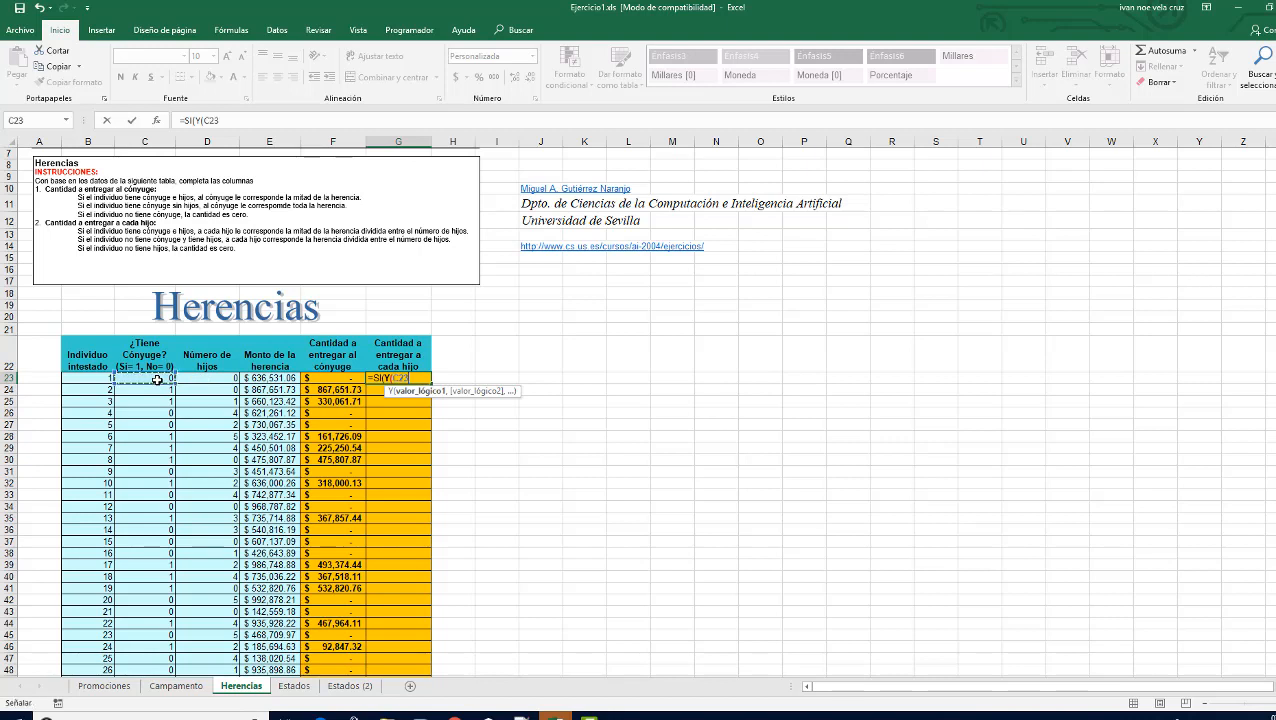
text(>=1,)
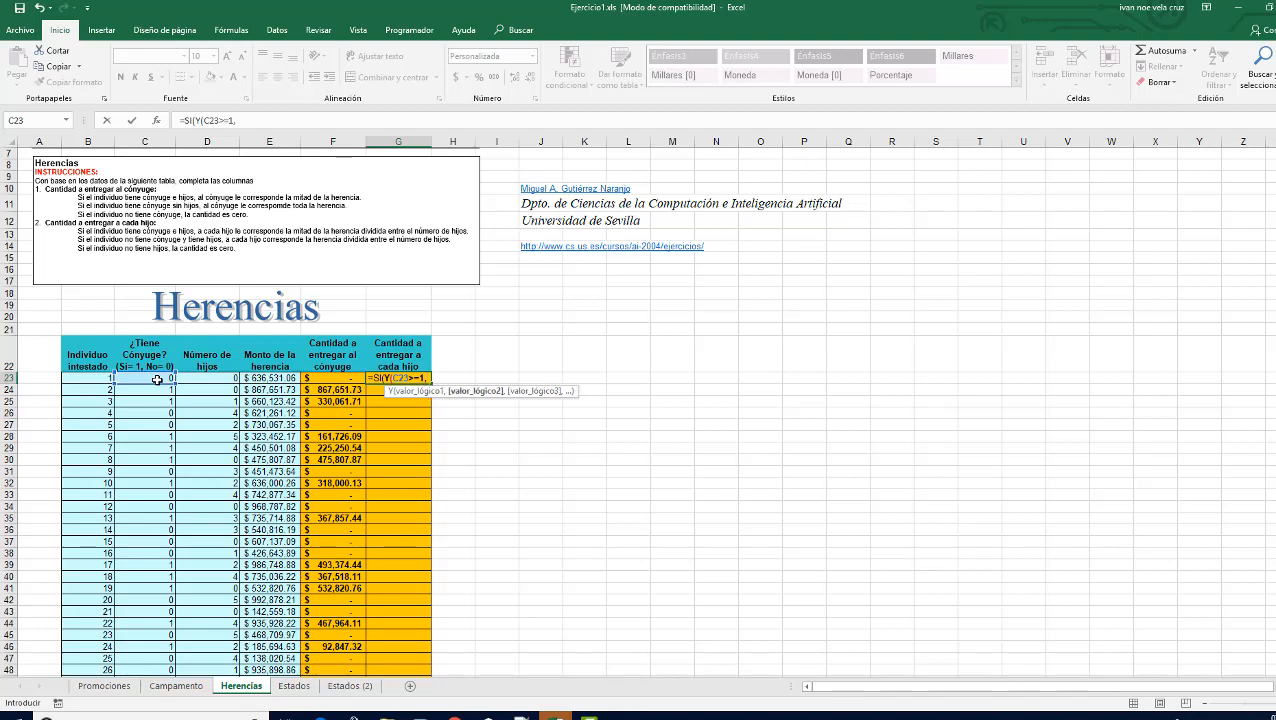
click(225, 375)
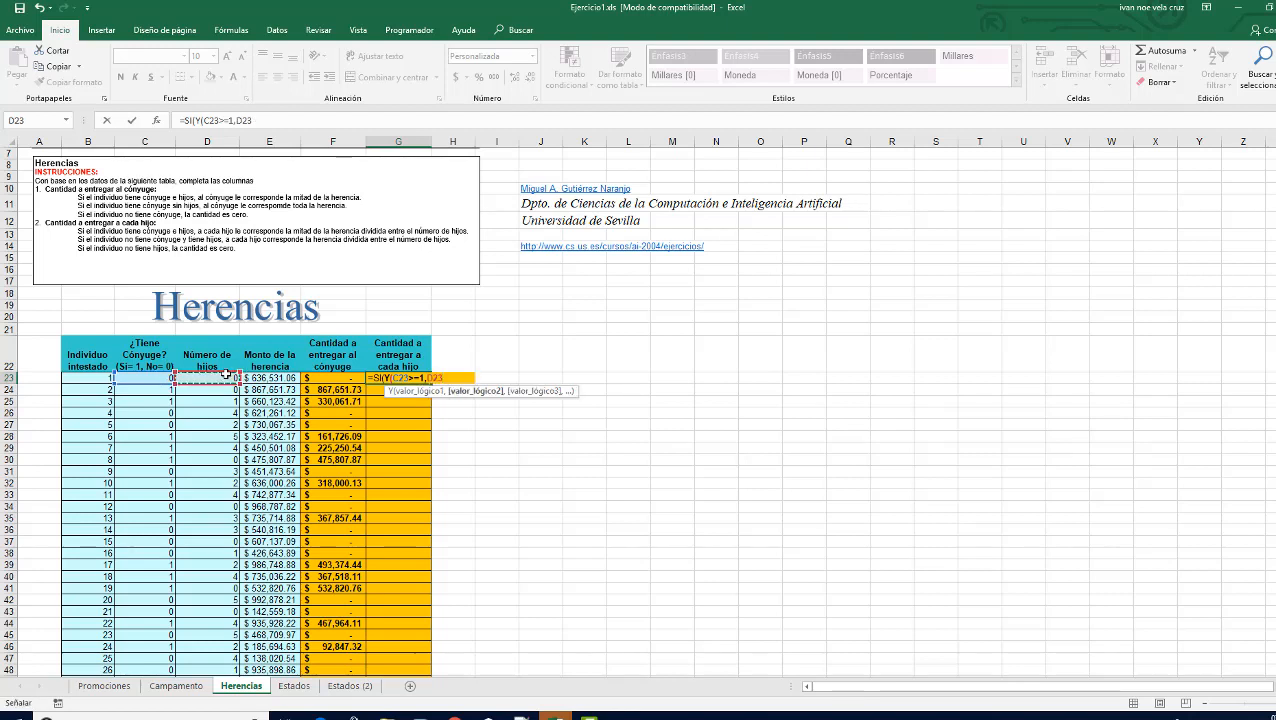
text(>=1)
text())
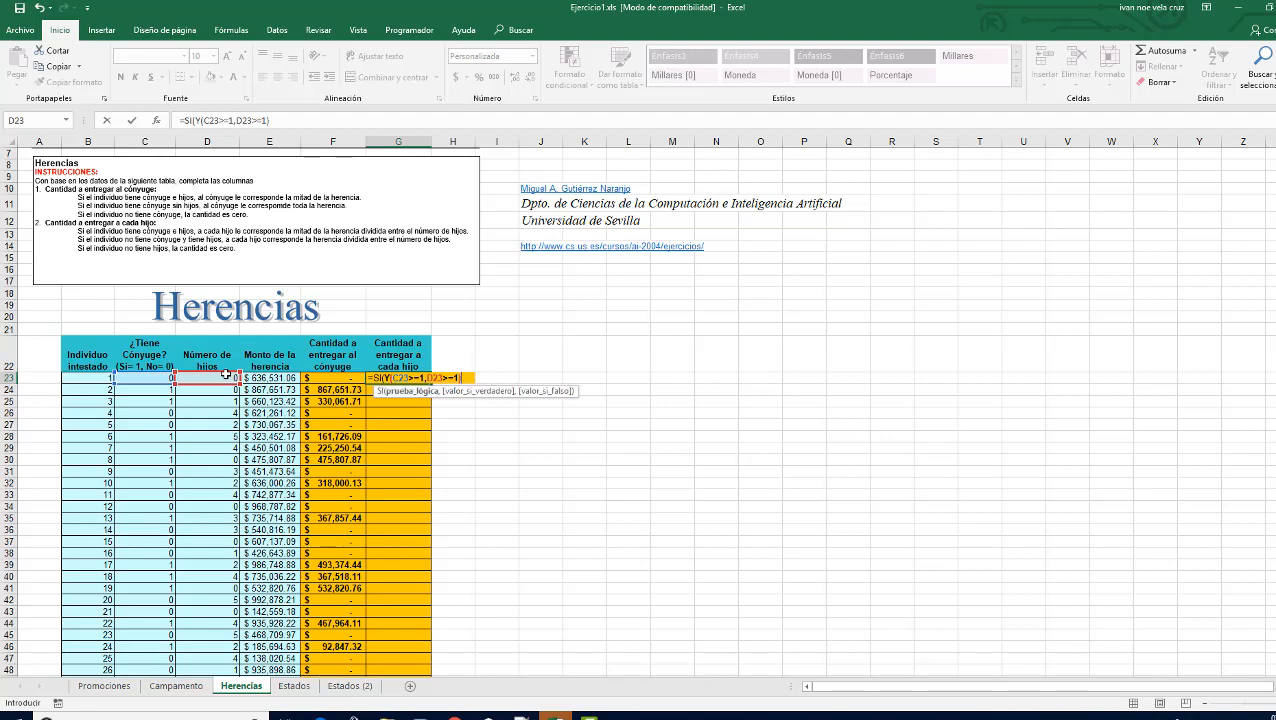
- Set the value if true in G23 to half the inheritance divided by the number of children, E23/2/D23
text(,)
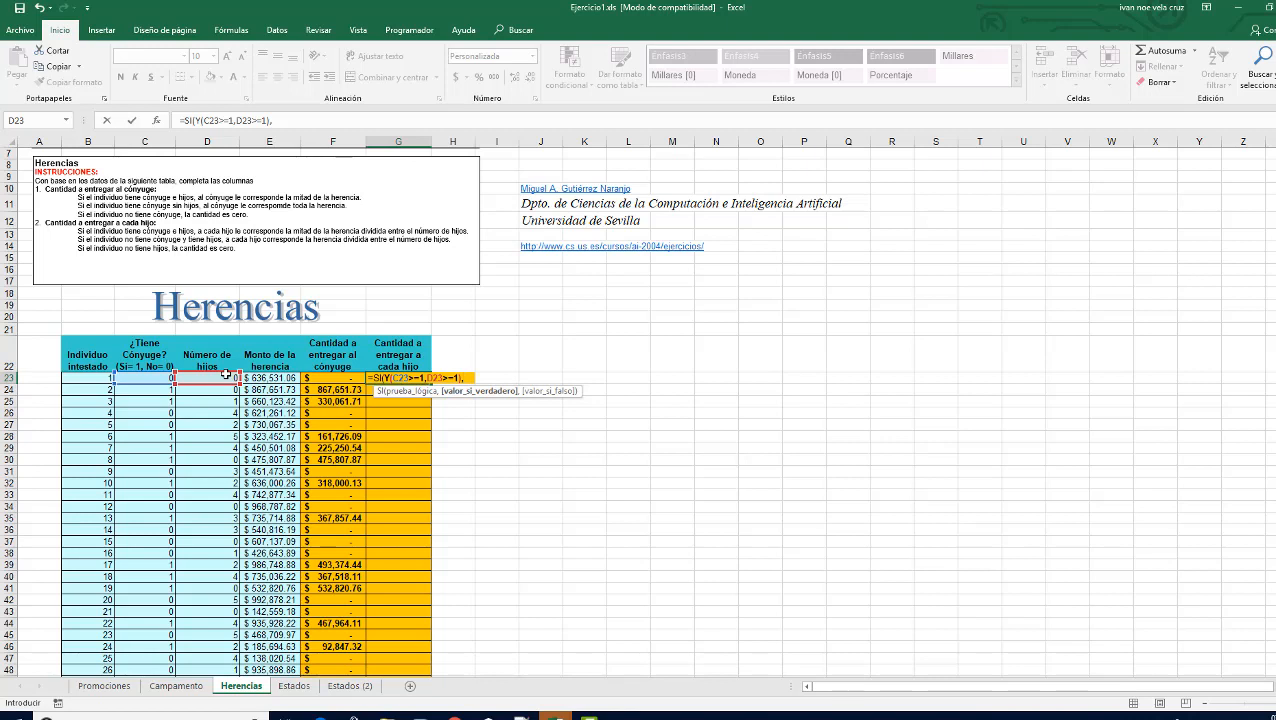
click(280, 378)
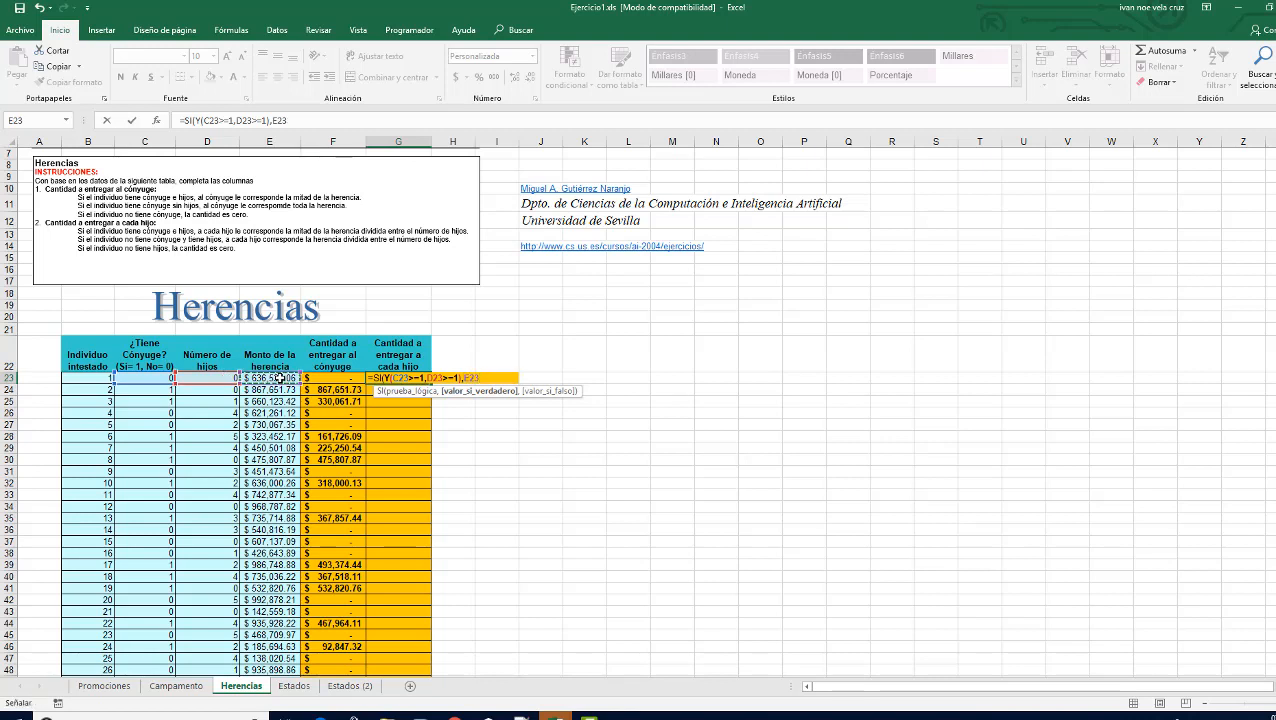
text(/2)
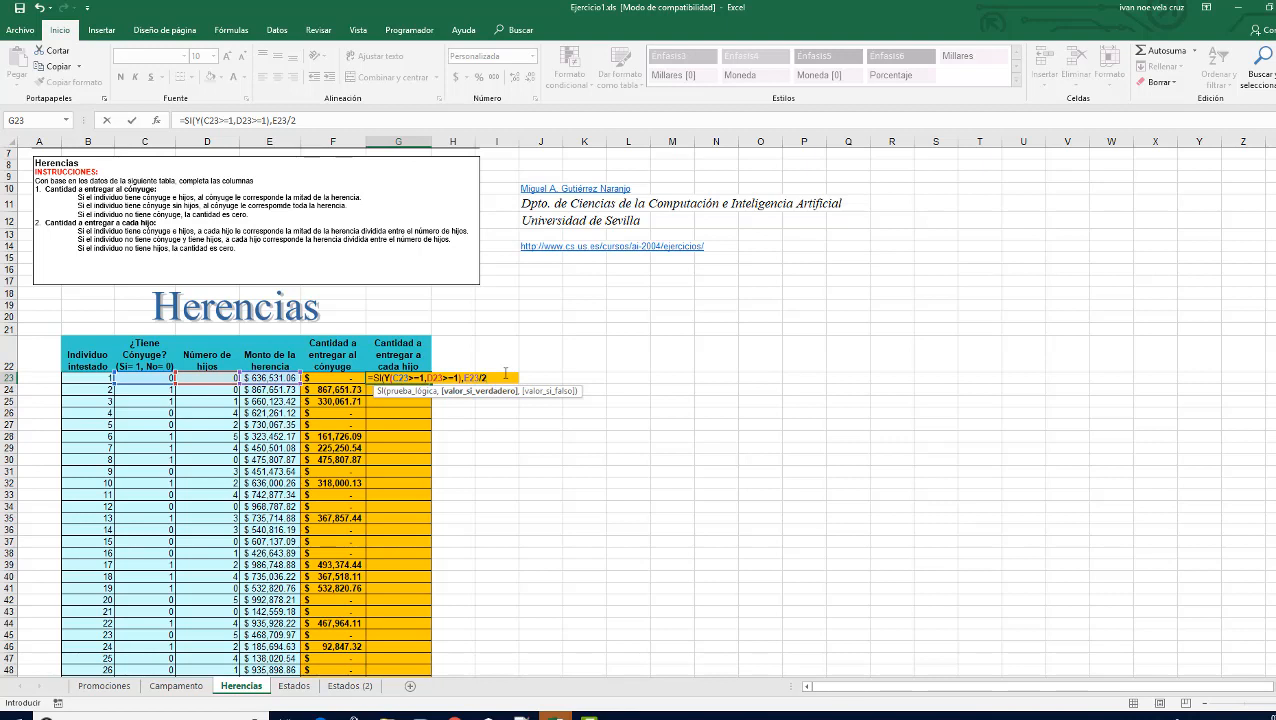
text(/)
click(219, 377)
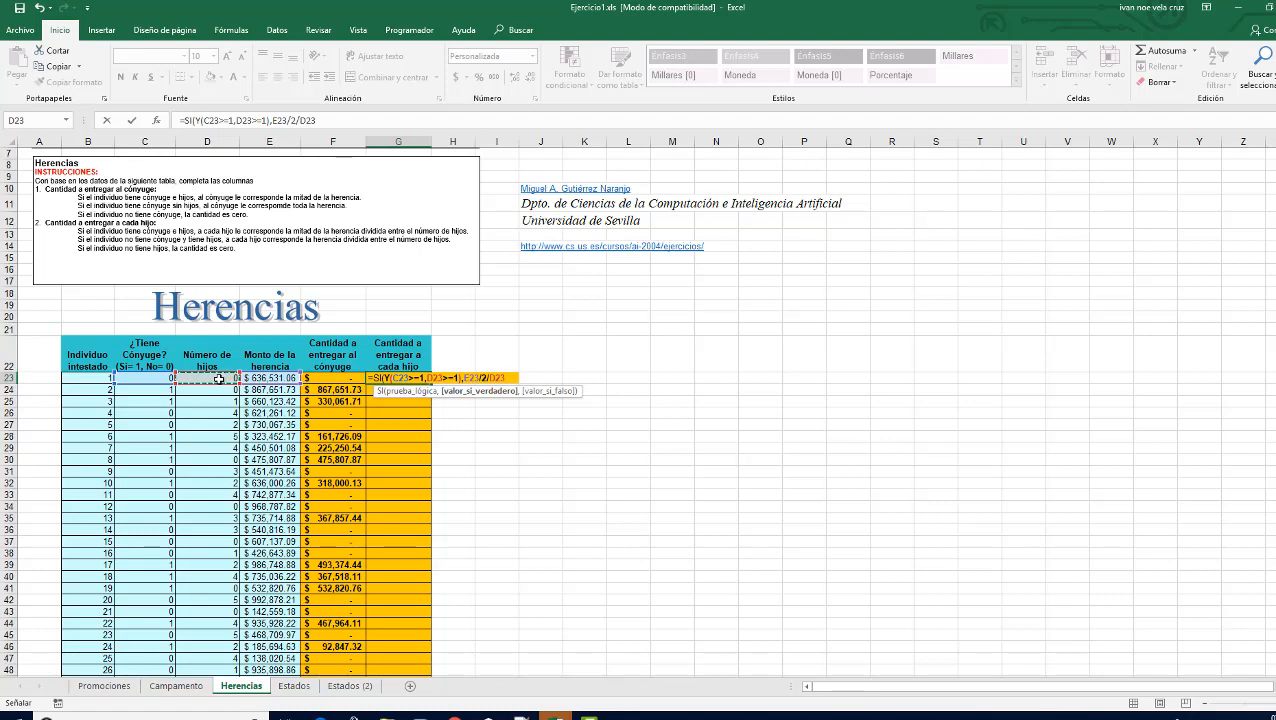
- Nest a second SI as the value if false in G23, testing Y(C23=0,D23>=1) for children without a spouse
text(,)
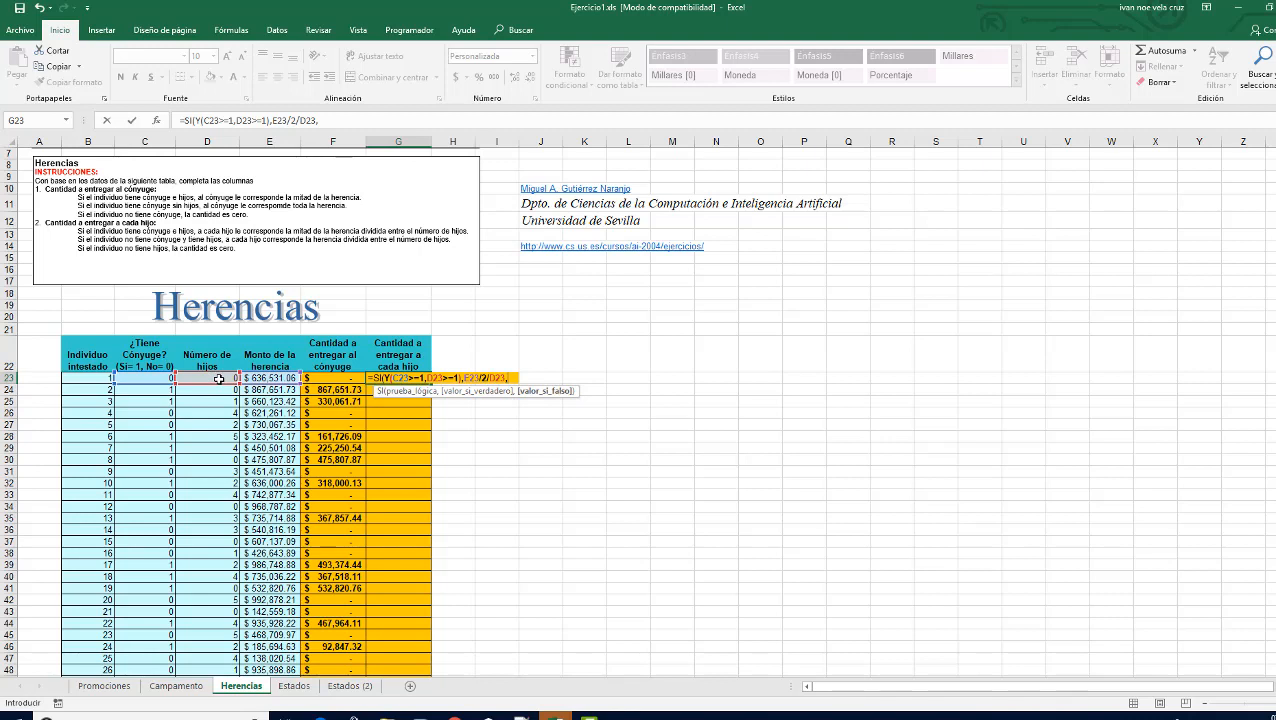
text(si)
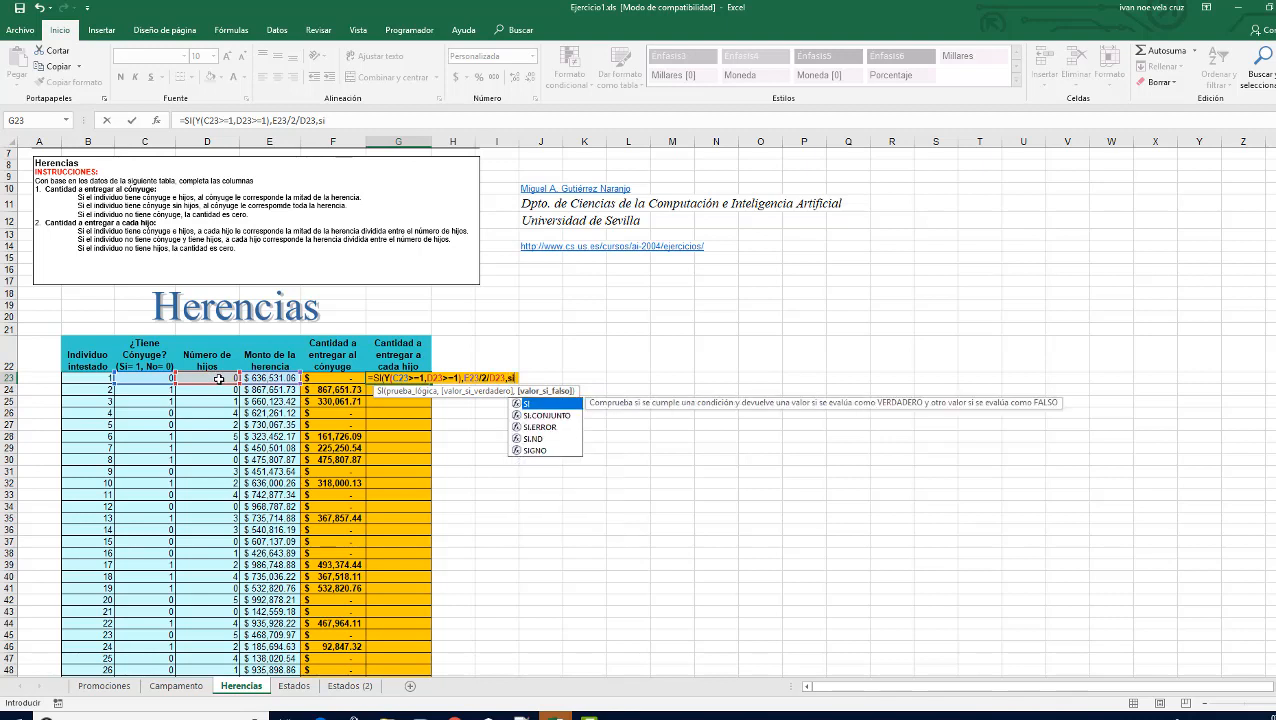
key(Tab)
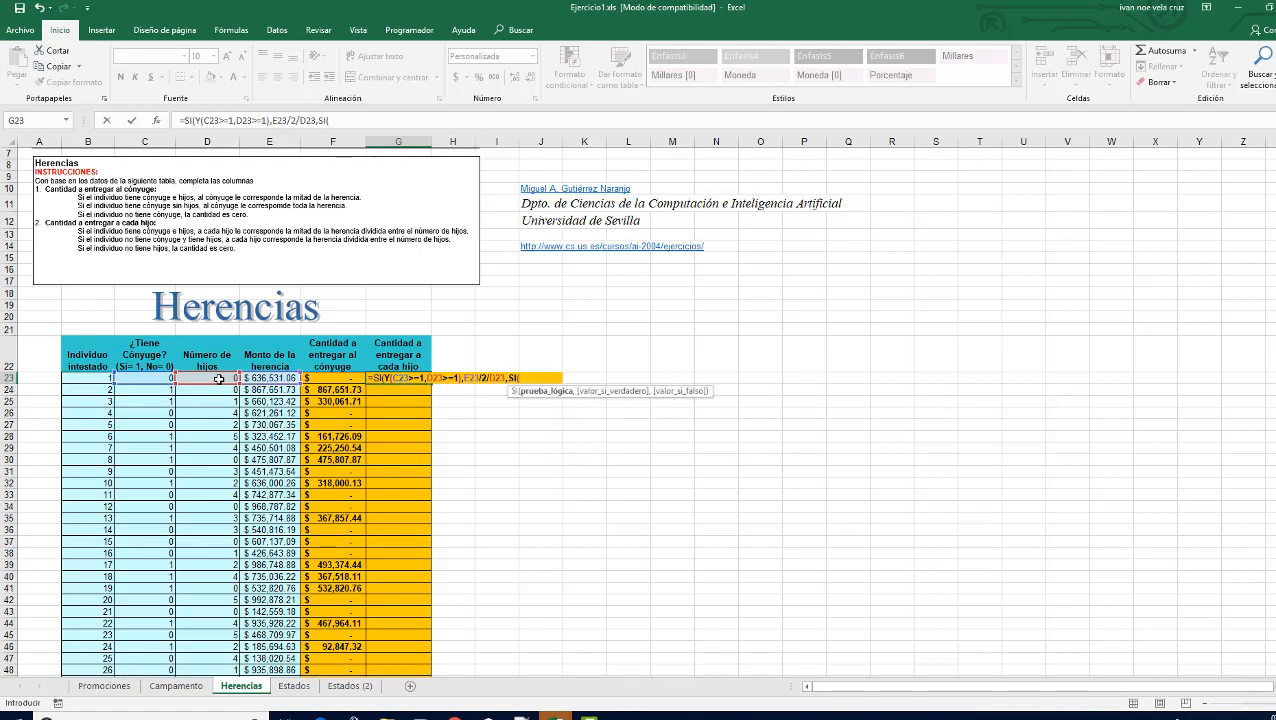
text(Y)
key(Tab)
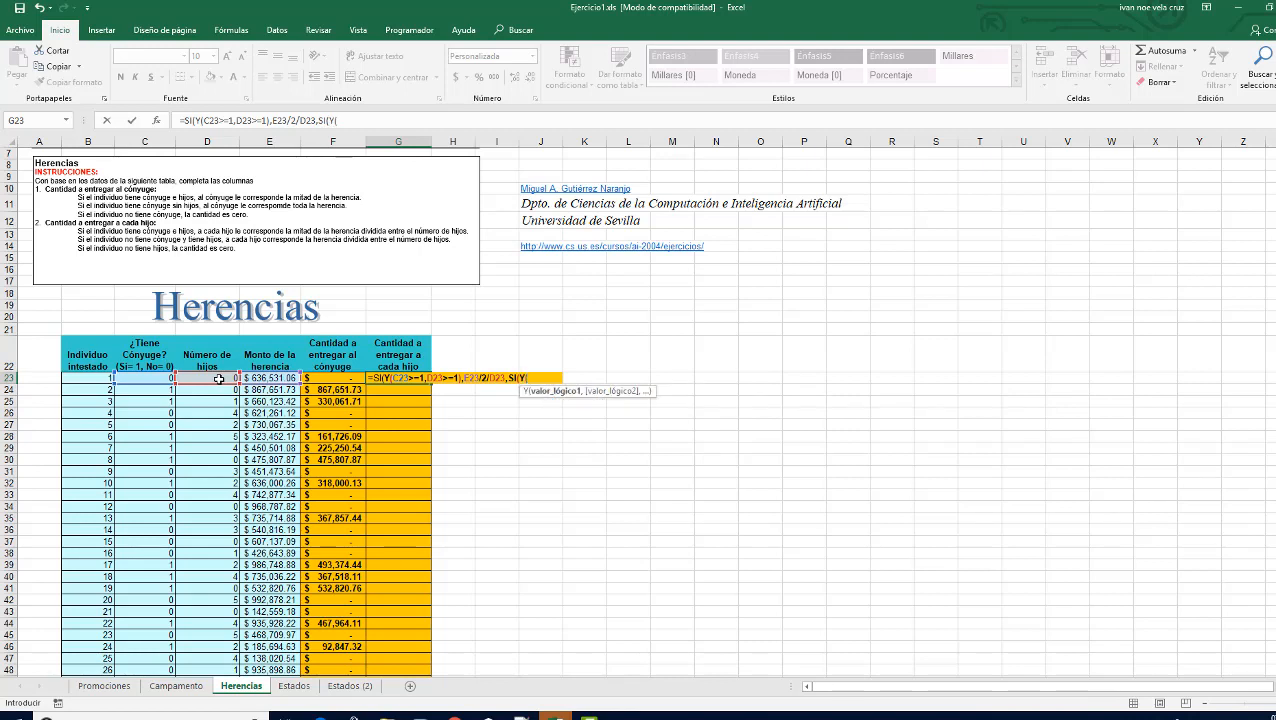
click(152, 378)
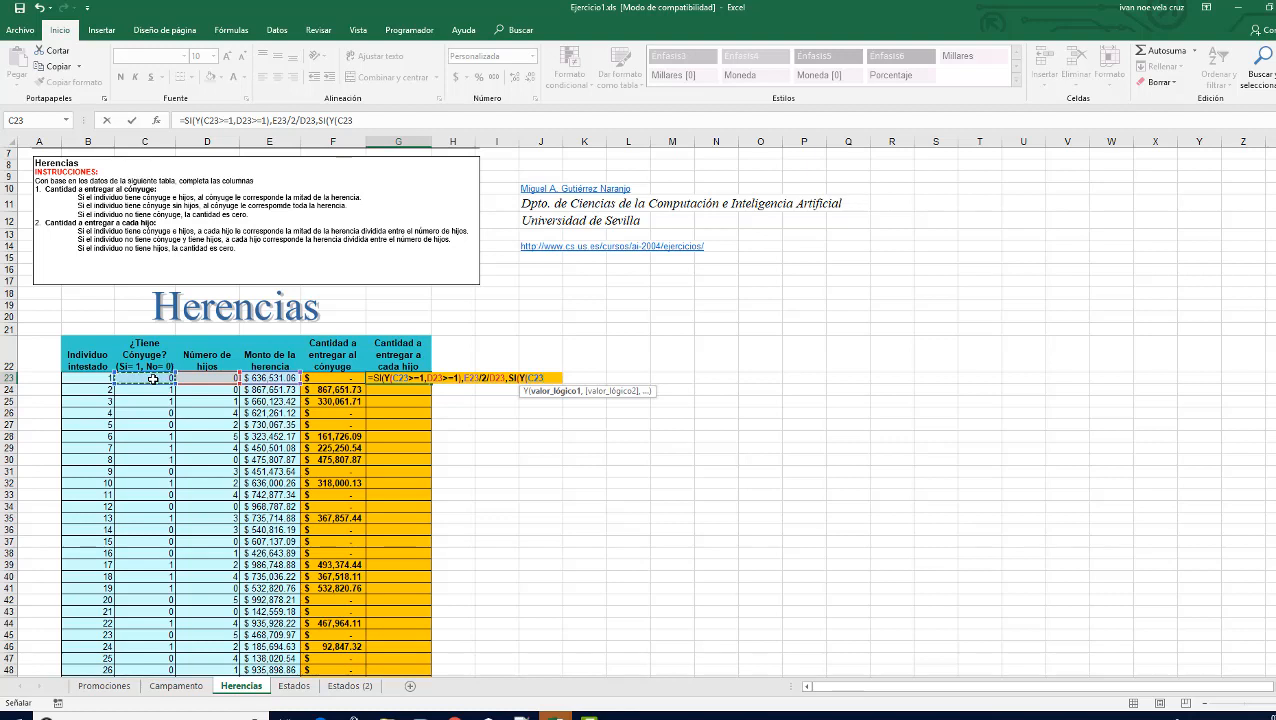
text(=0,)
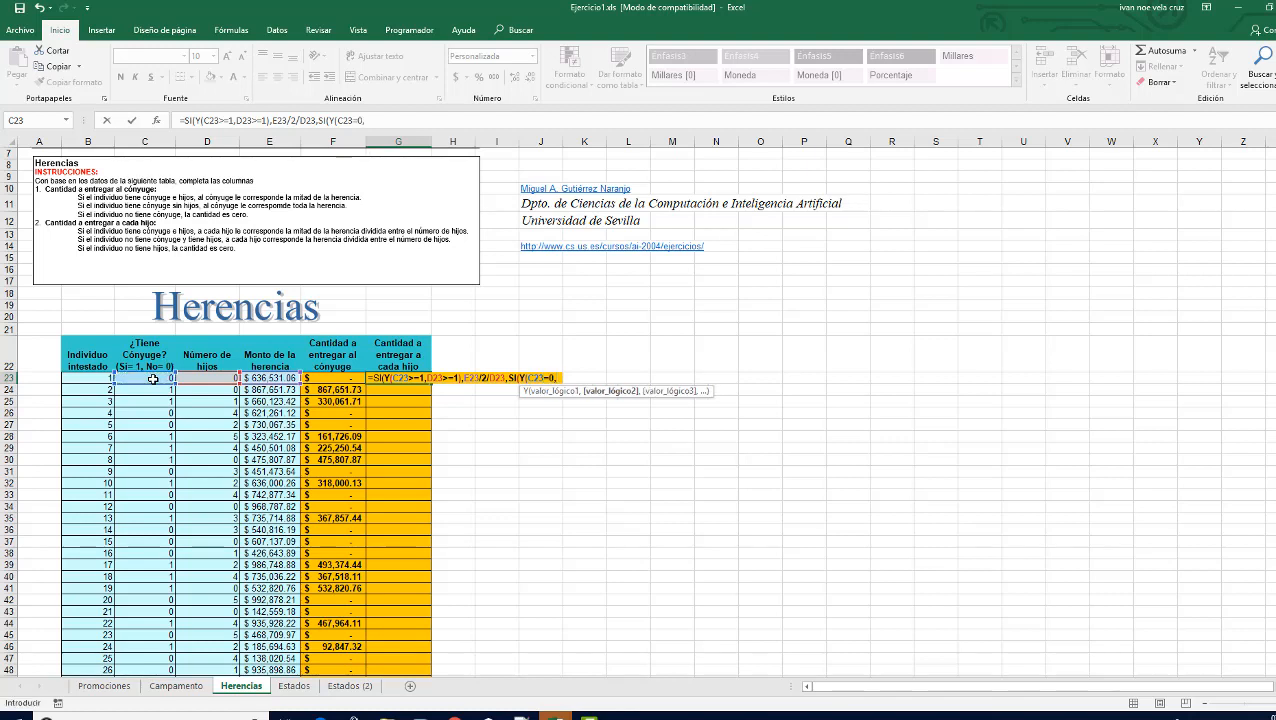
click(219, 378)
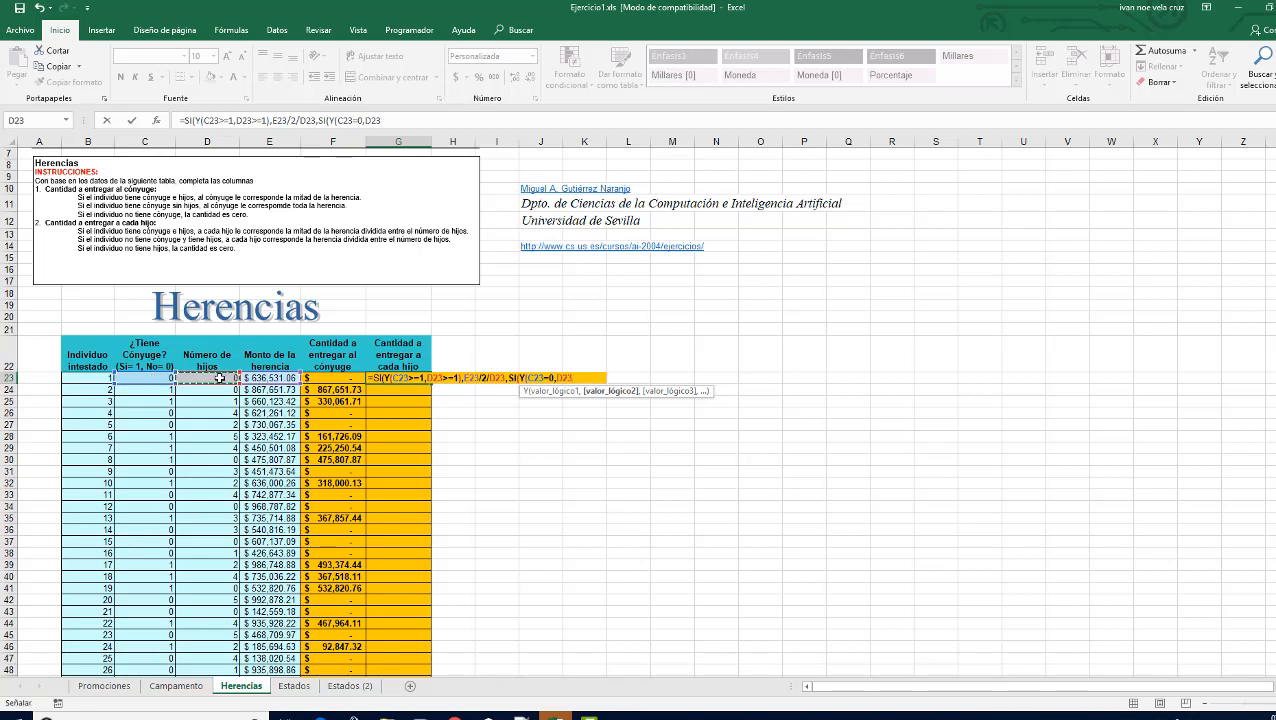
text(>=1))
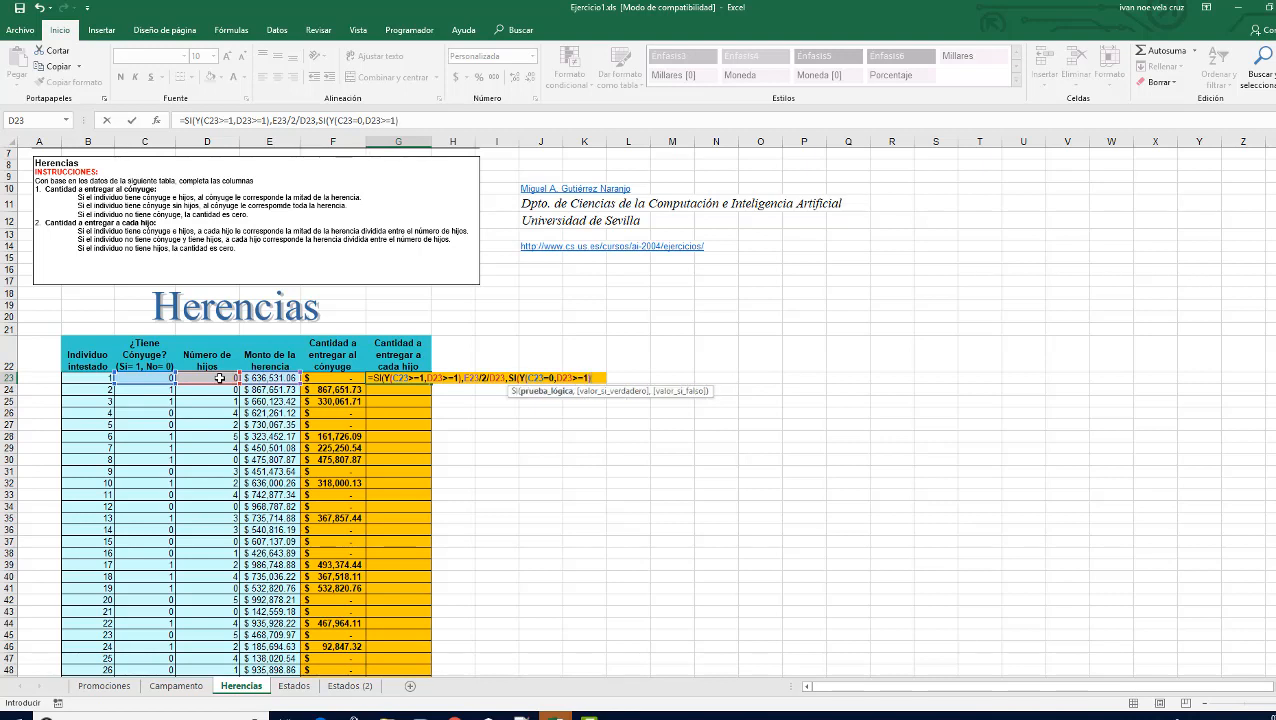
- Set the value if true of the second SI in G23 to the inheritance divided by the number of children, E23/D23
text(,)
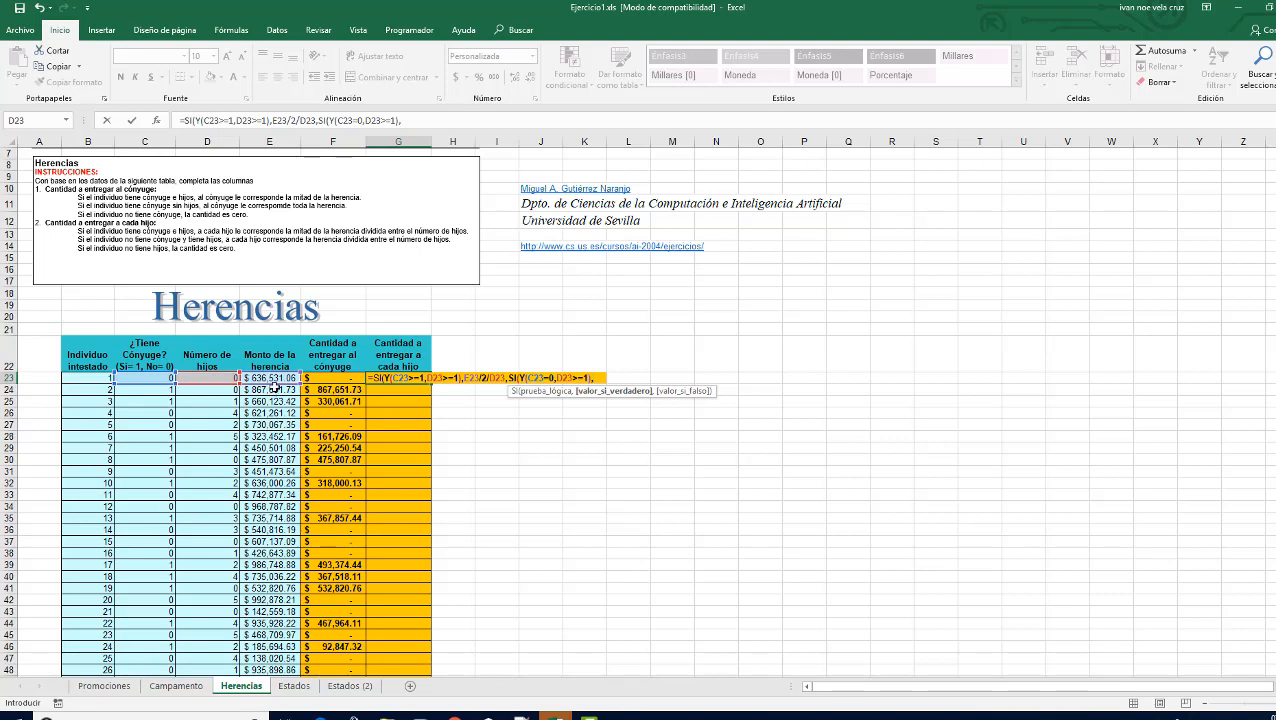
click(277, 379)
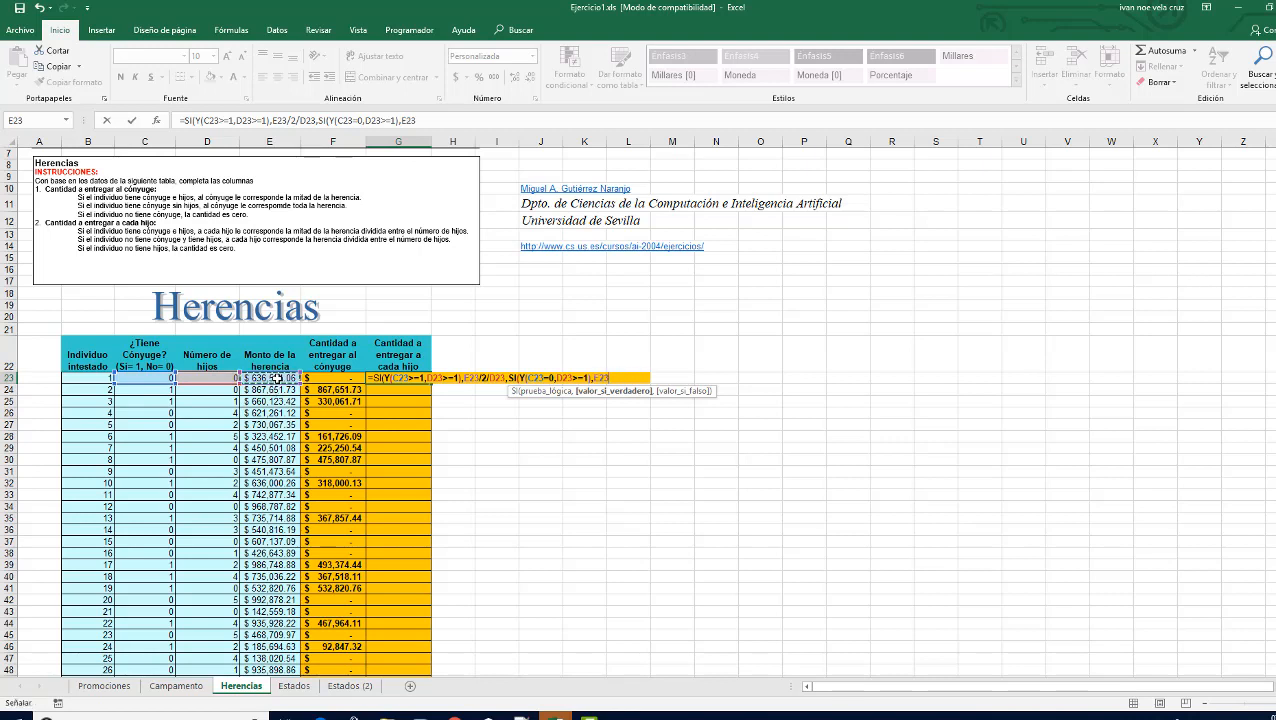
text(/)
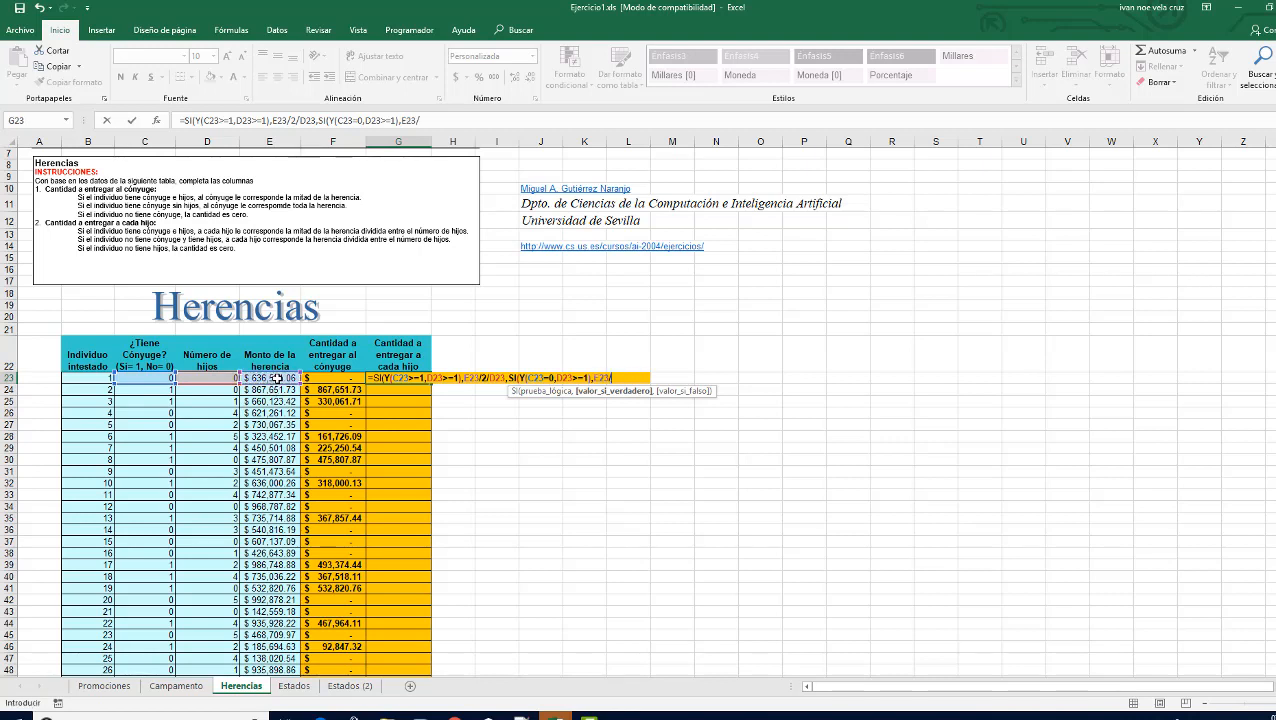
click(218, 379)
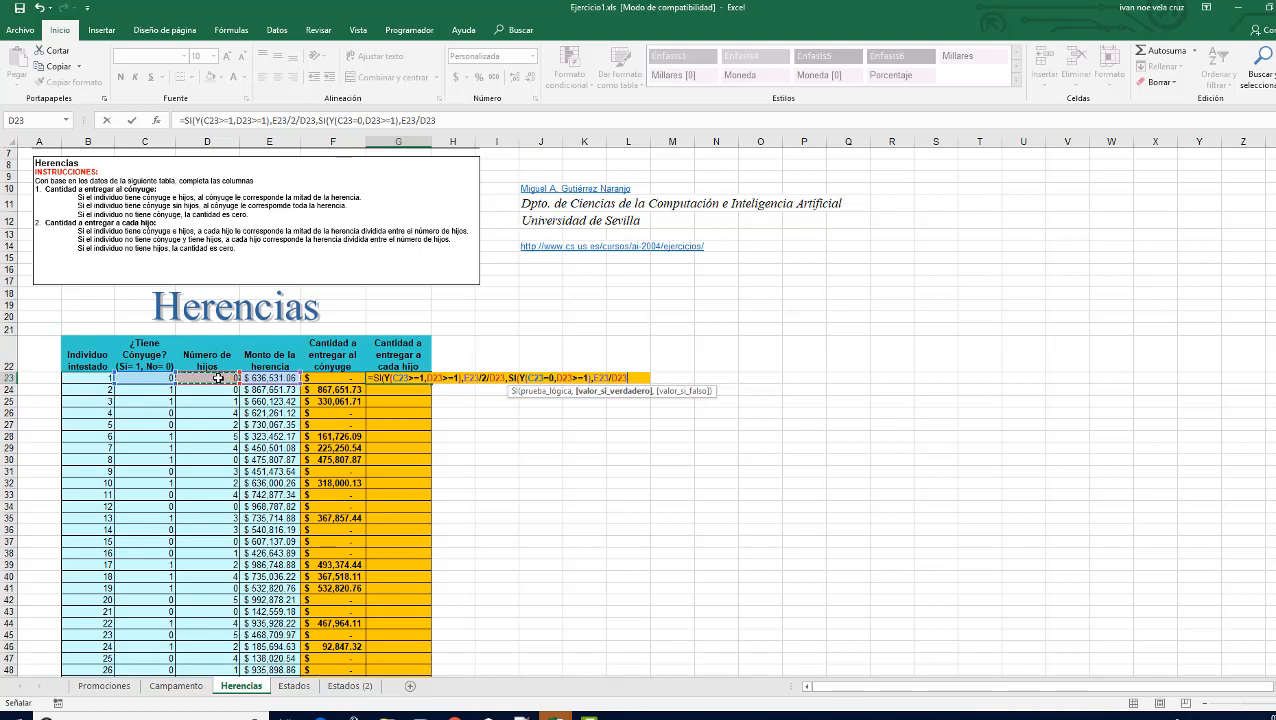
- Nest a third SI as the value if false in G23, testing D23=0 for individuals without children
text(,)
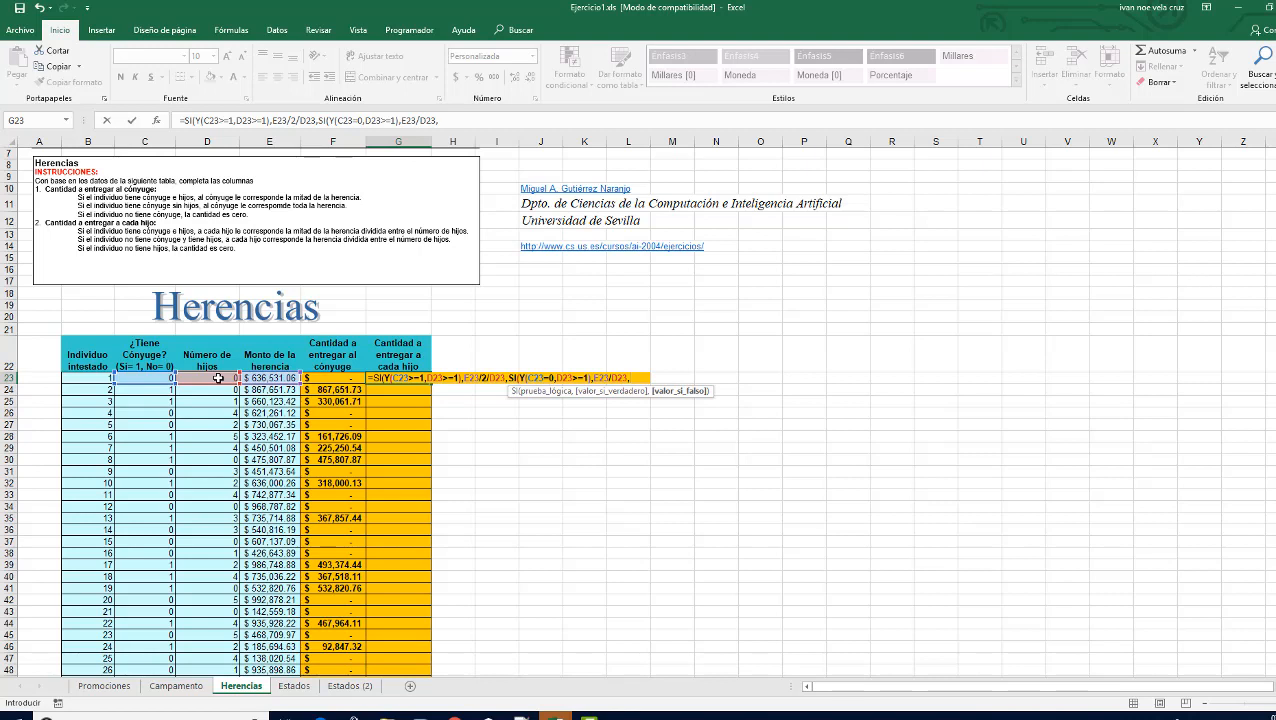
text(si)
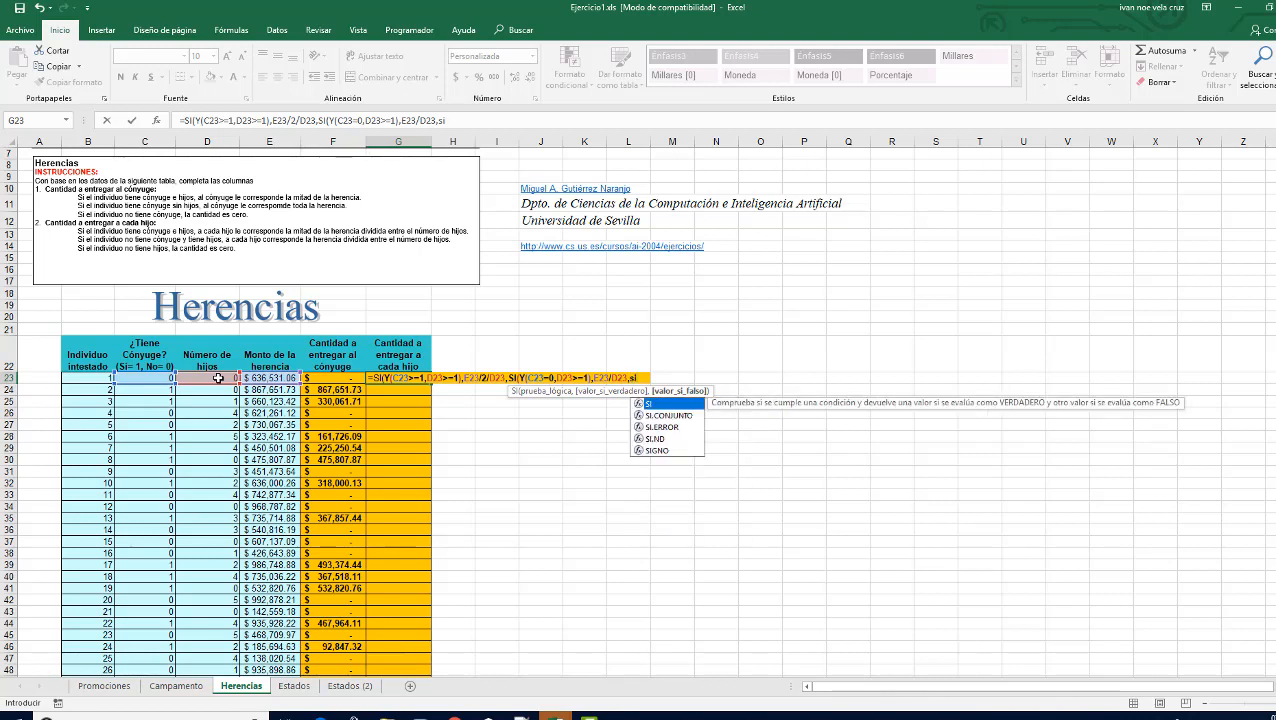
key(Tab)
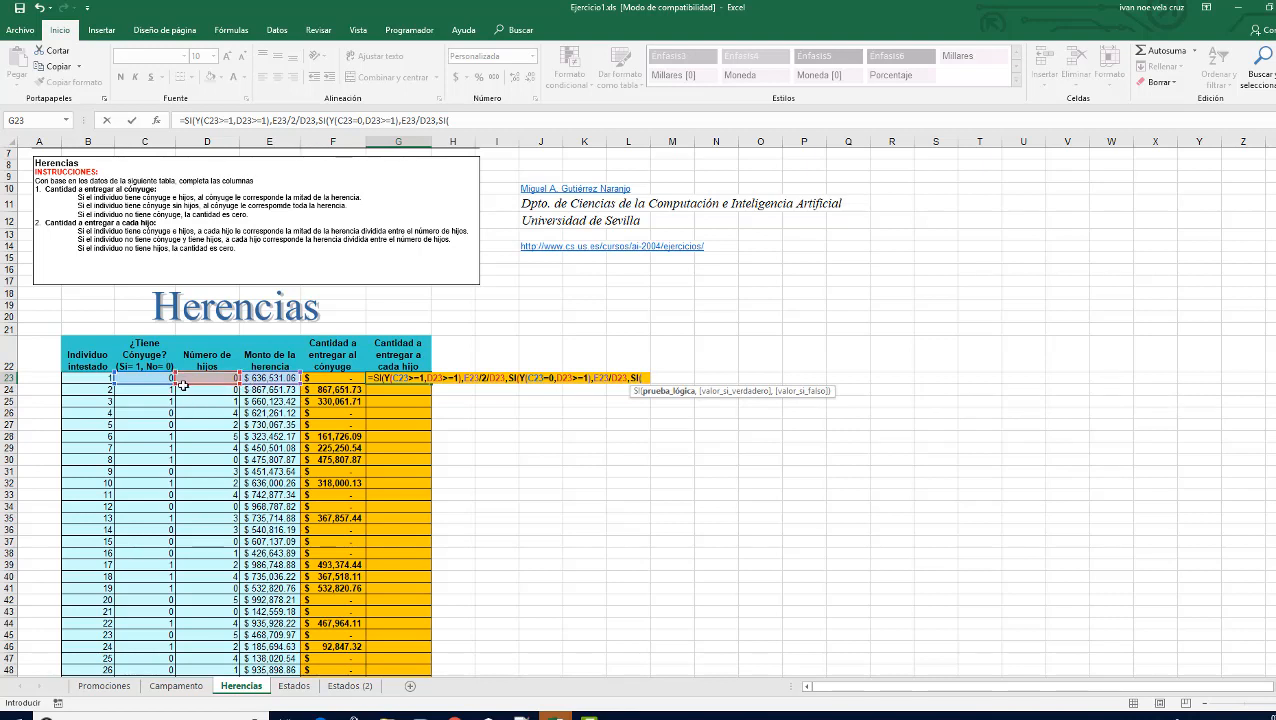
click(216, 378)
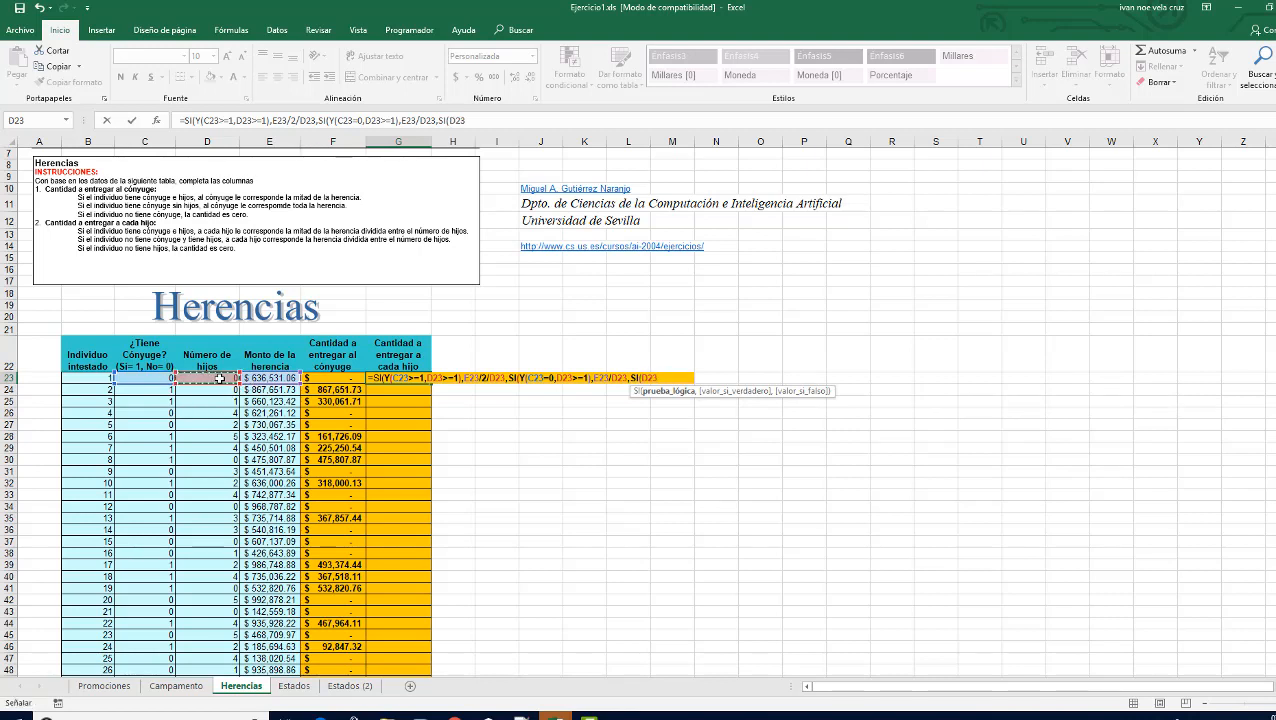
text(=0.)
key(BackSpace)
- Give the third SI in G23 the value 0 for both true and false, close all parentheses and enter the formula
text(,)
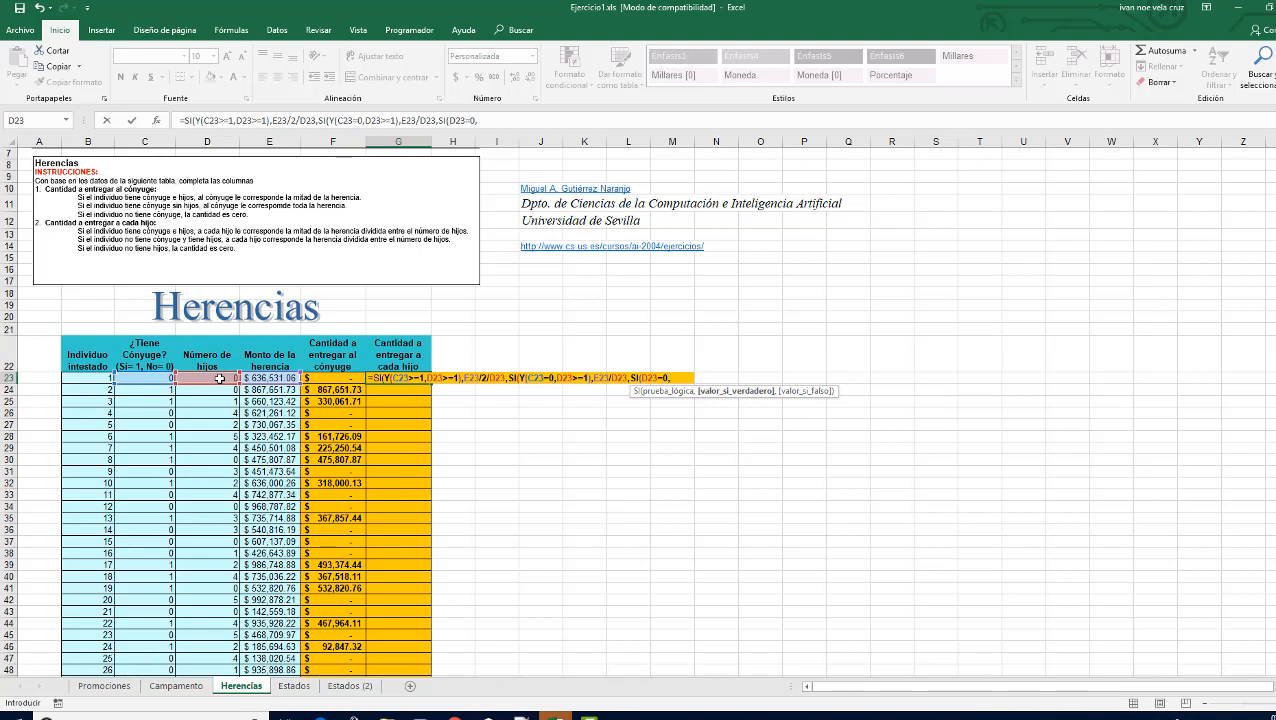
text(0,)
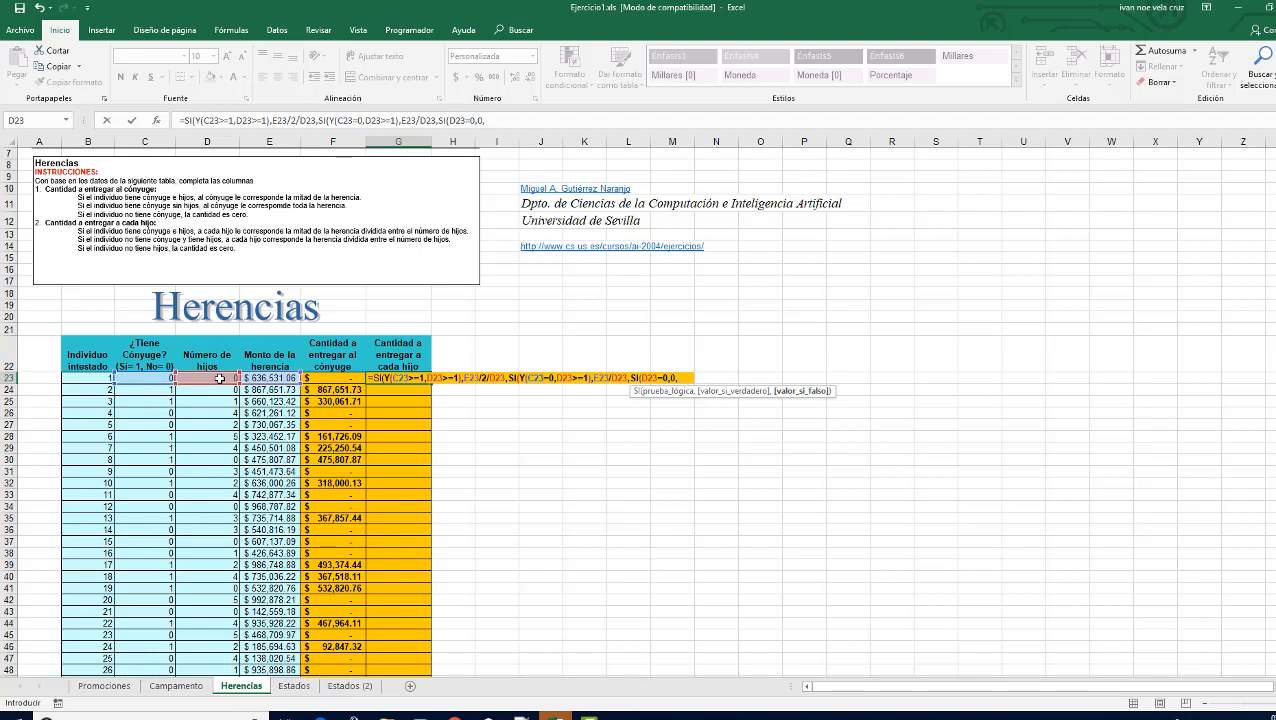
text(0))
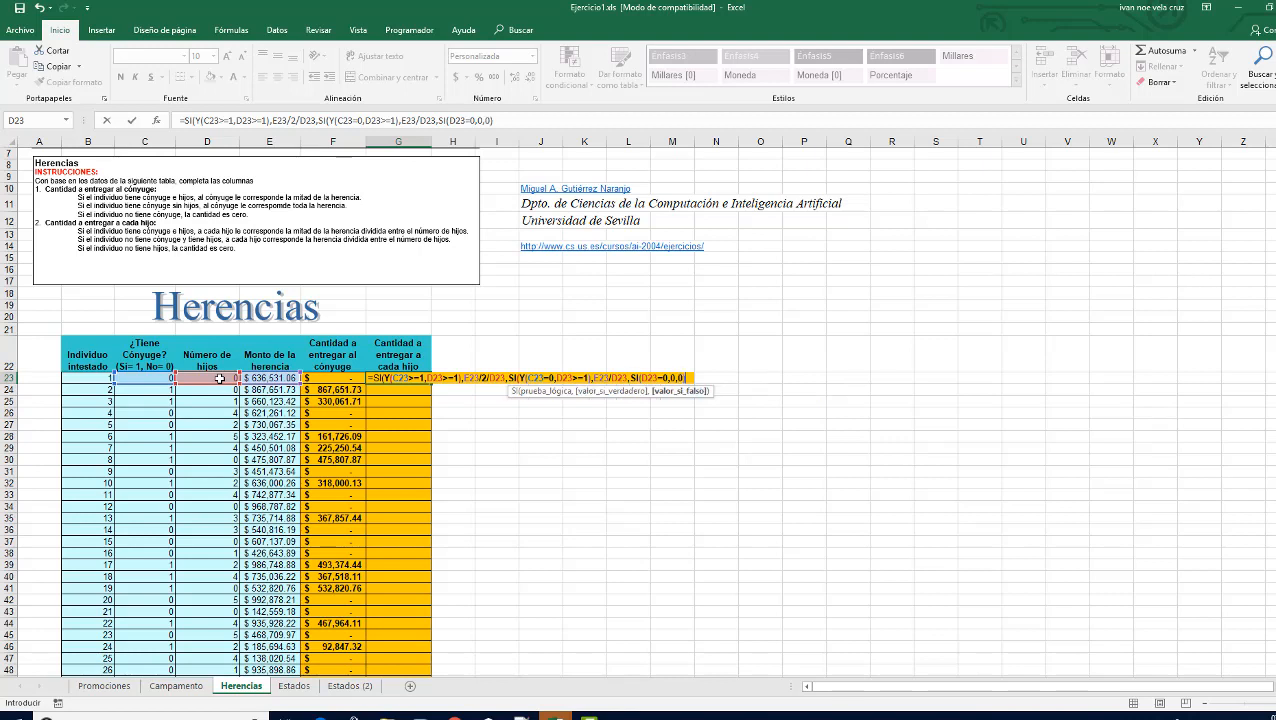
text())
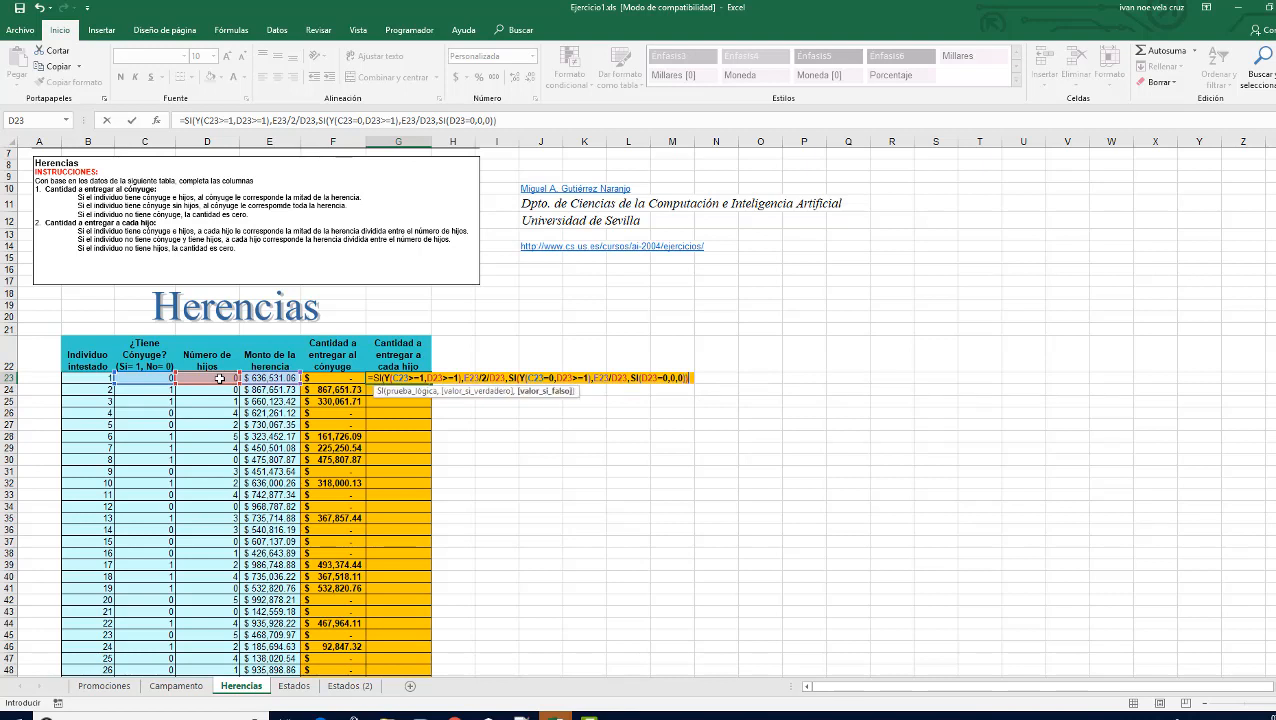
text())
key(Return)
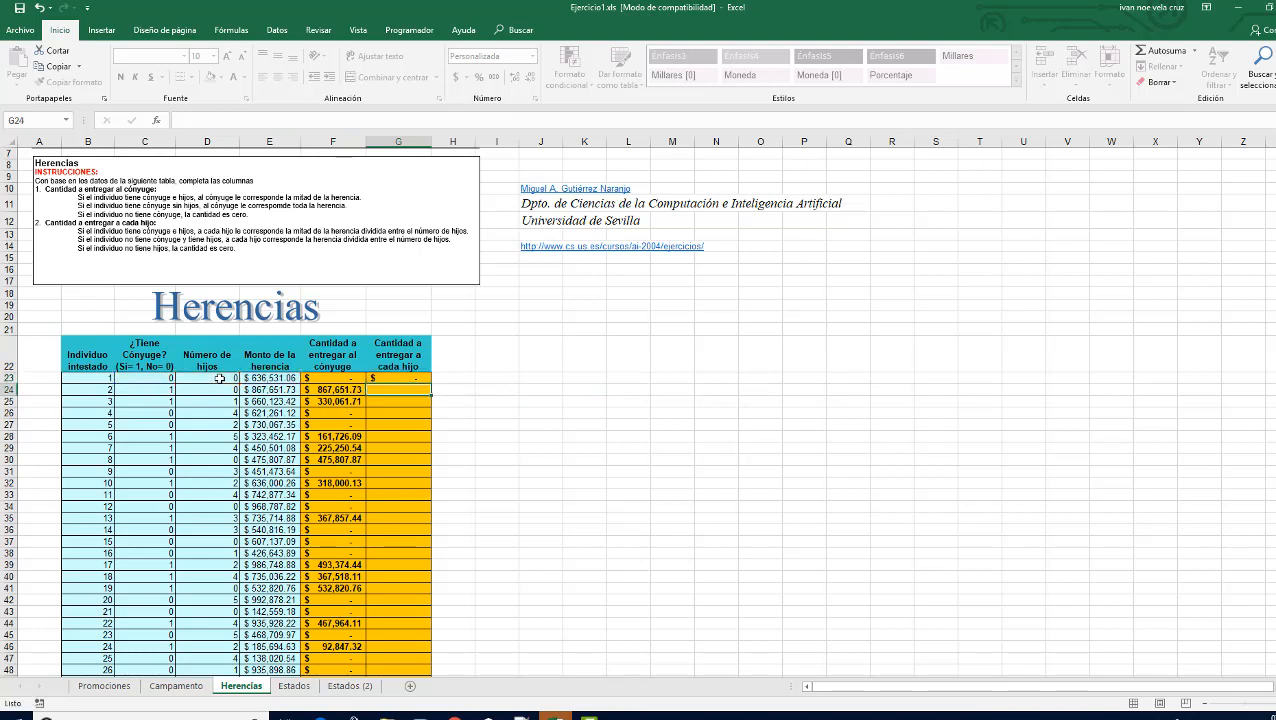
- Fill the G23 formula down the each-child amount column to row 58 and review the completed table
click(402, 379)
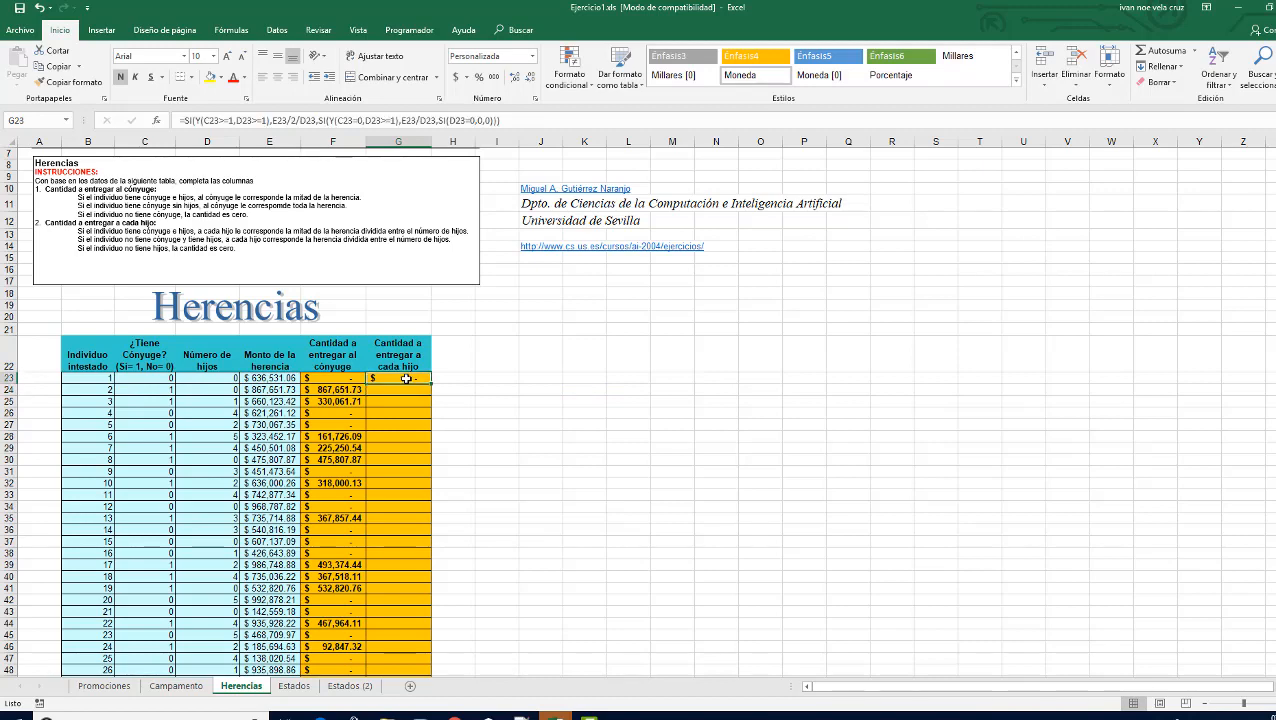
double_click(431, 384)
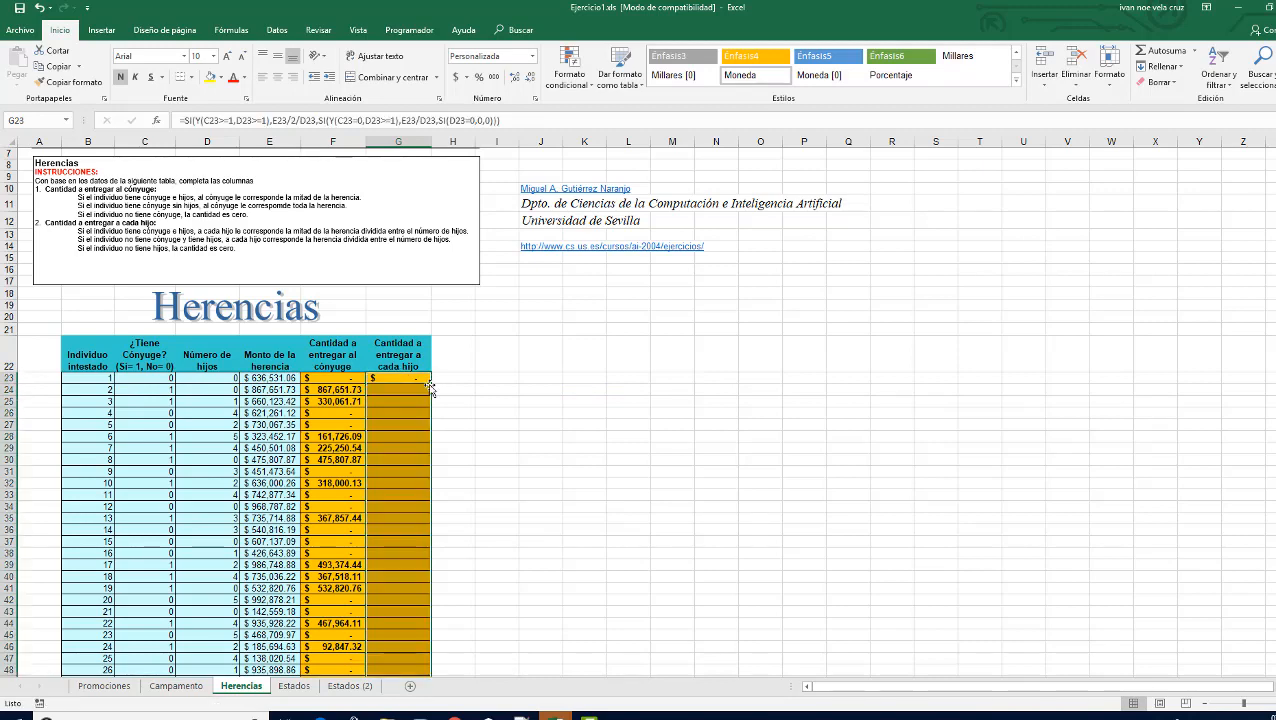
scroll(536, 484, down, 1)
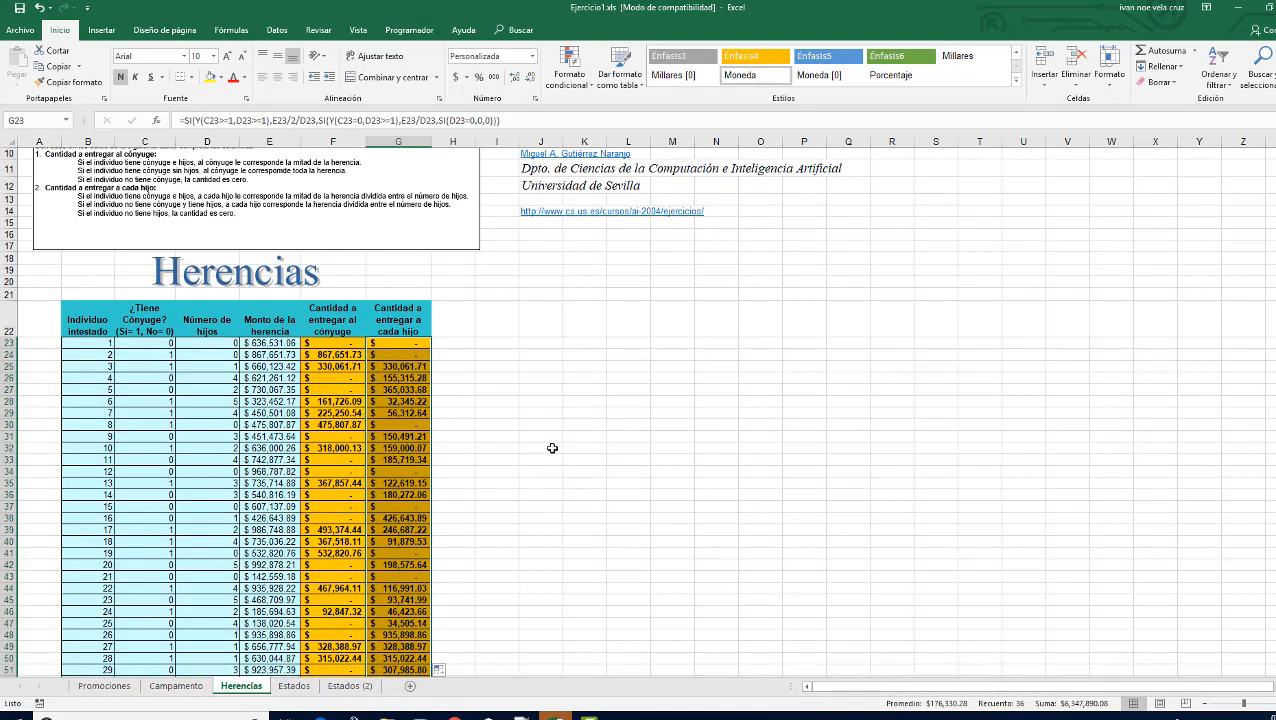
click(545, 449)
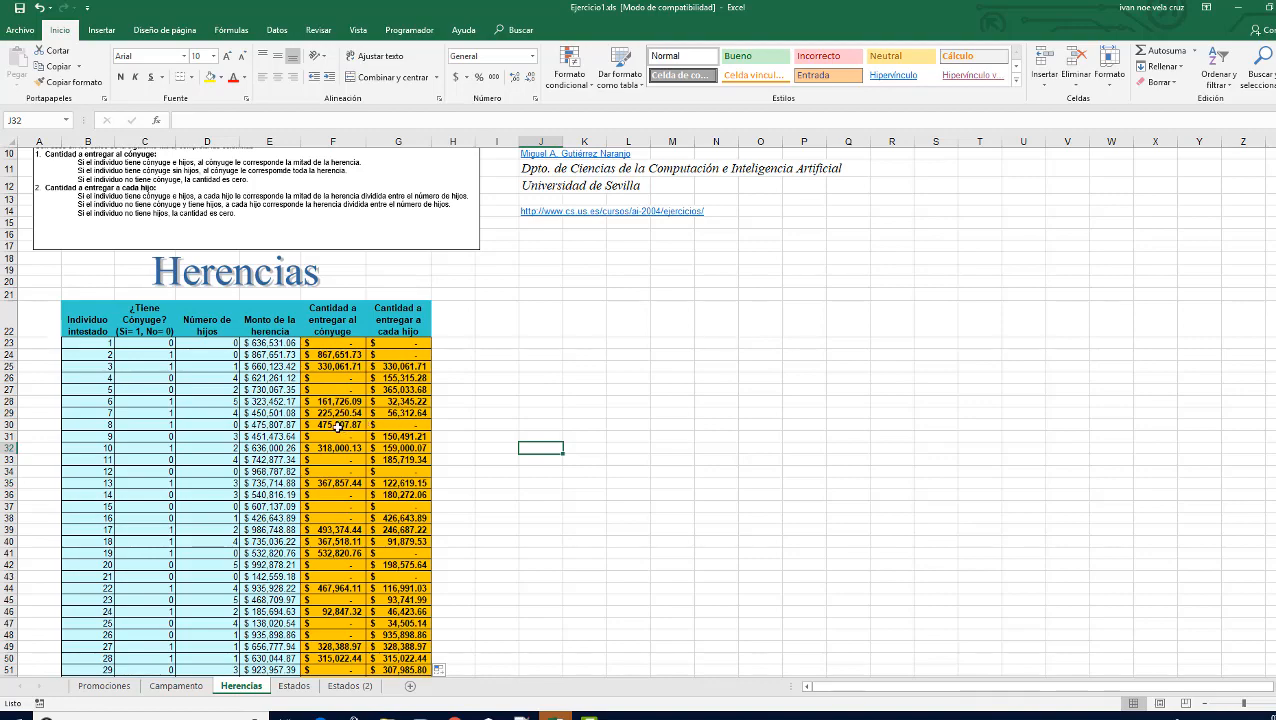
scroll(338, 427, down, 3)
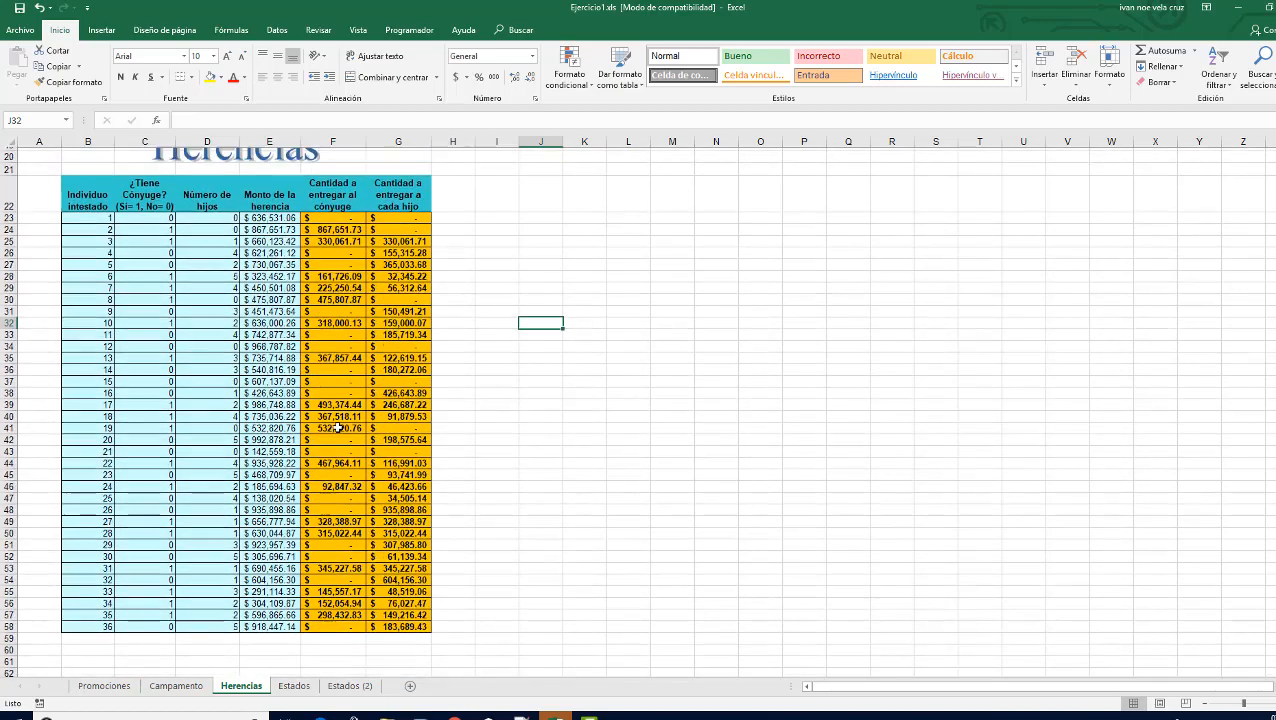
scroll(338, 427, up, 1)
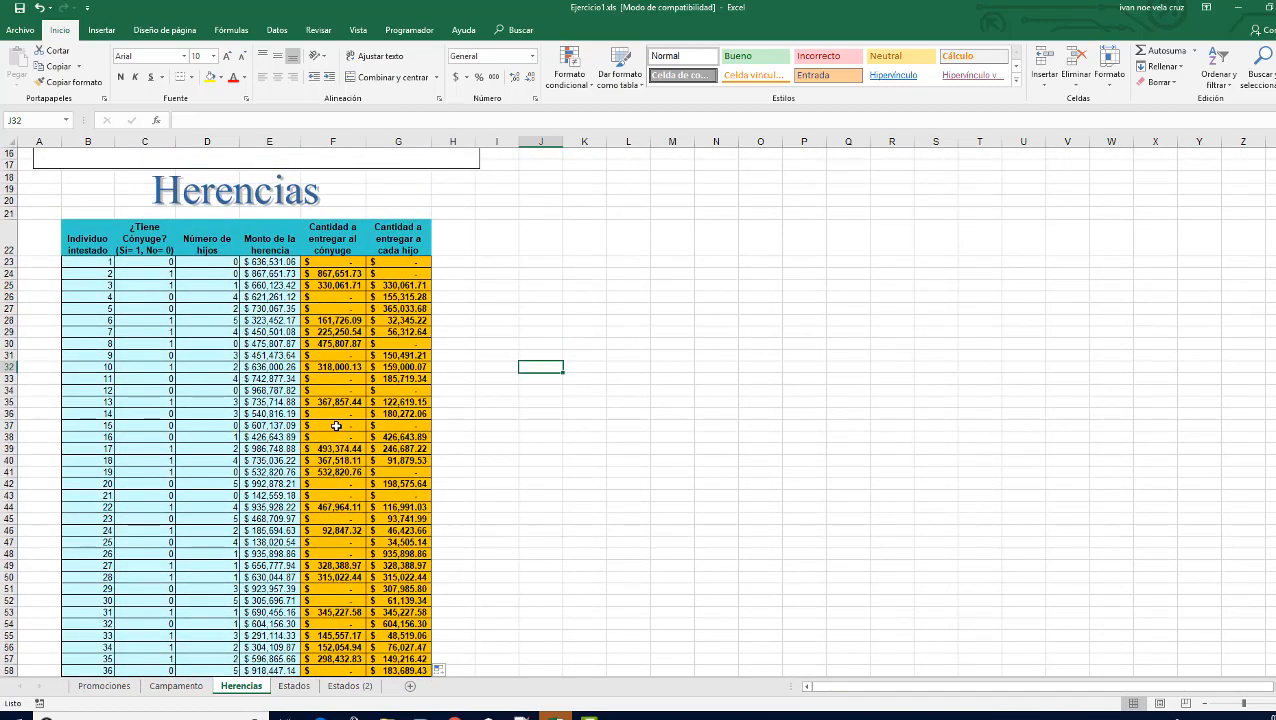
scroll(336, 426, up, 3)
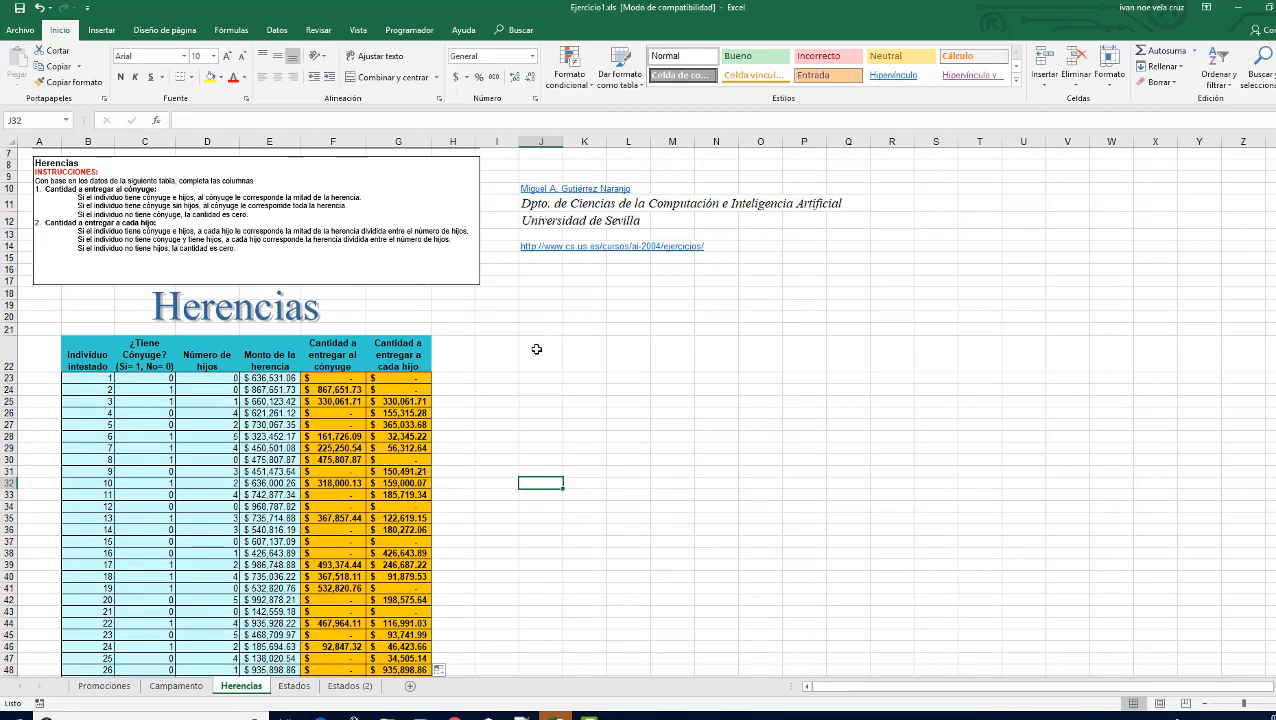